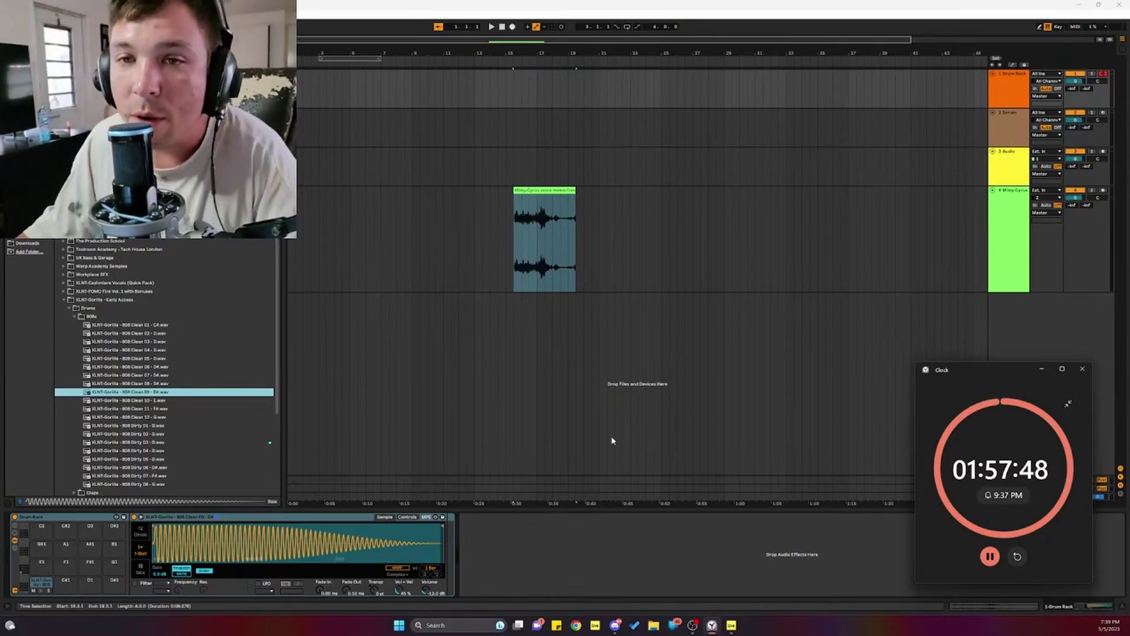
Step: Move the Miley Cyrus voice clip about nine bars earlier and shift the timer window up off the drum note grid
left_click_drag(535, 191, 394, 191)
left_click(1007, 99)
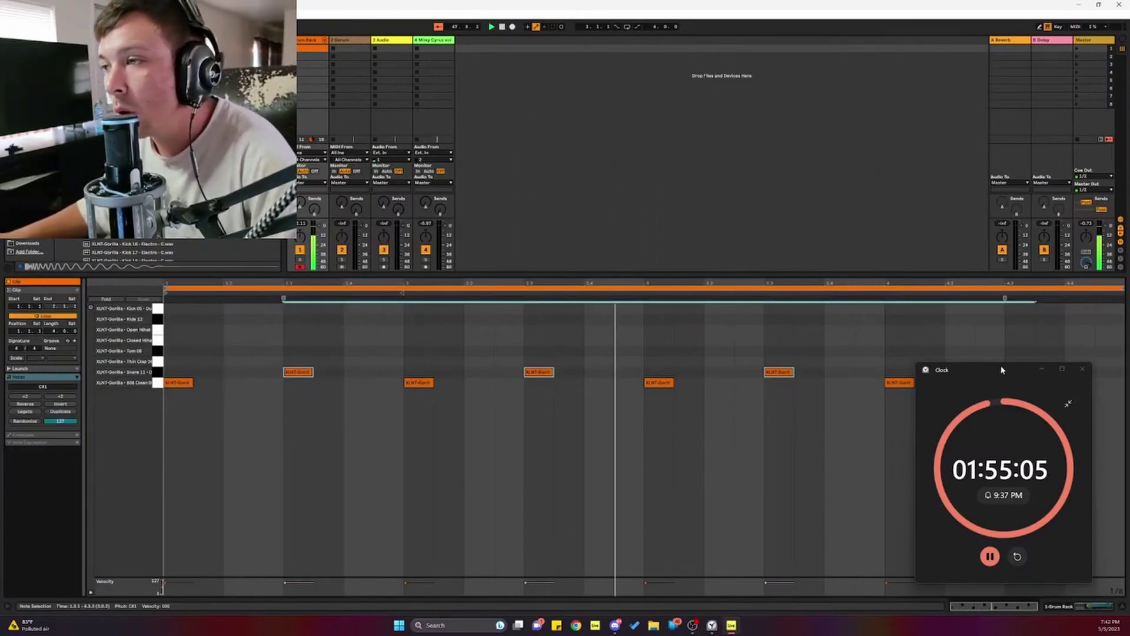
left_click_drag(1001, 369, 967, 69)
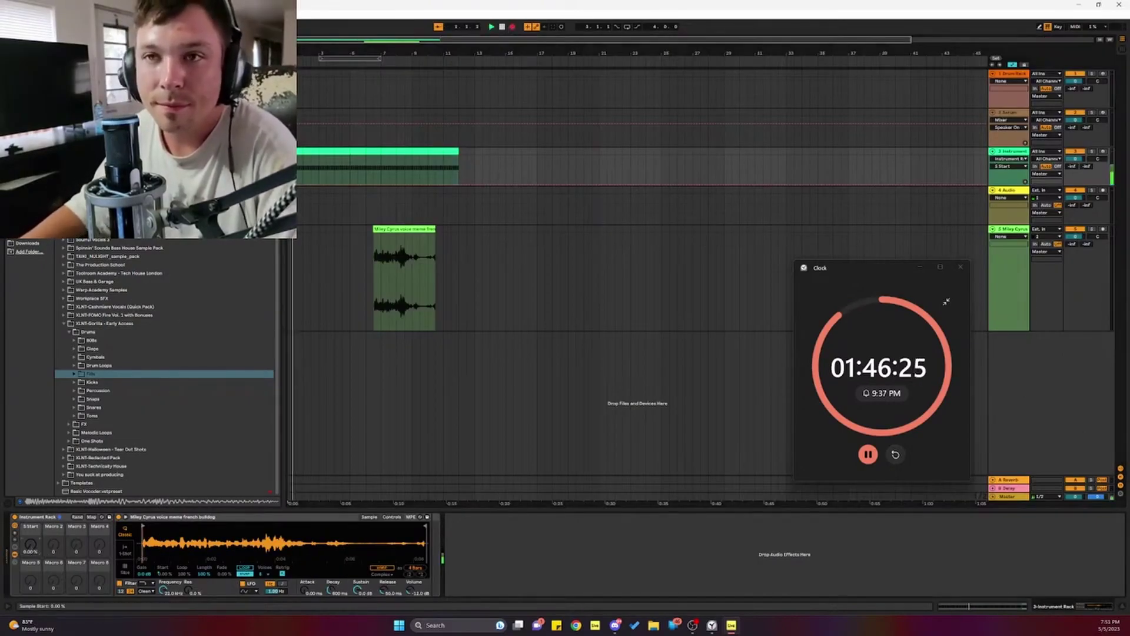
Step: Stop the recording and lengthen the Drum Rack clip by about eight bars to bar 17
key("space")
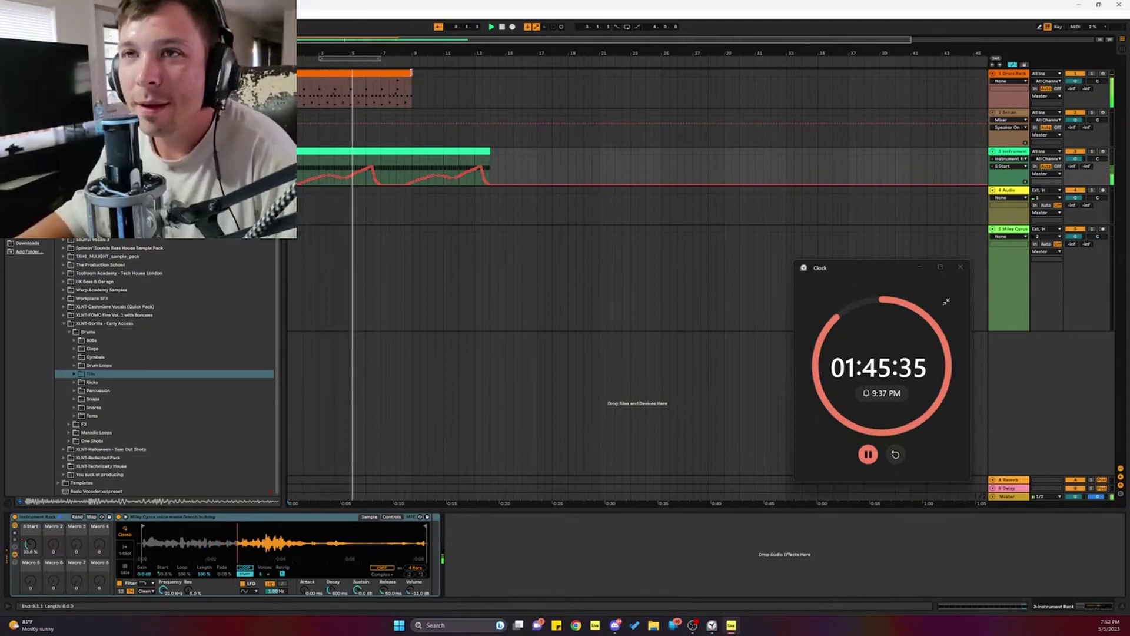
left_click_drag(412, 86, 537, 86)
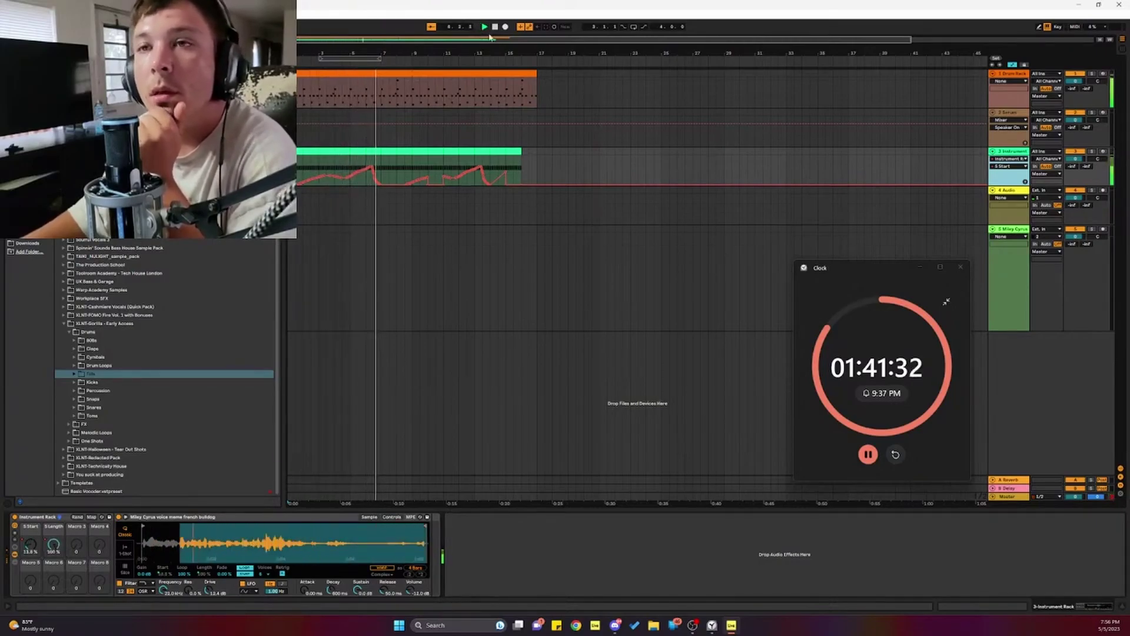
Step: Show the S Length macro's automation on the Instrument Rack track
left_click(1015, 167)
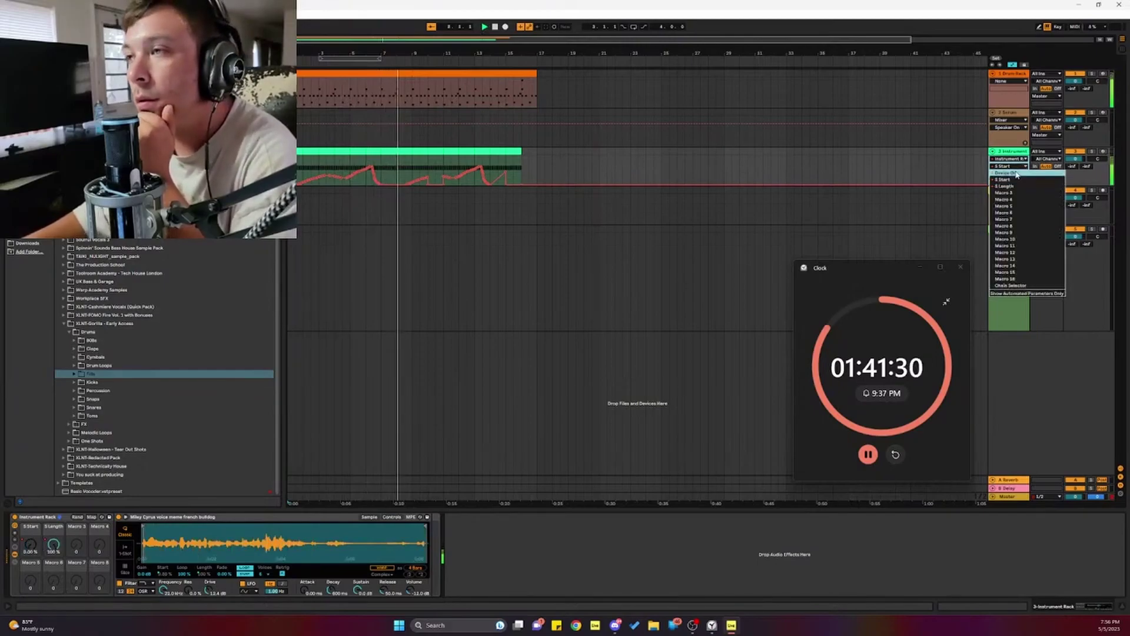
left_click(1005, 186)
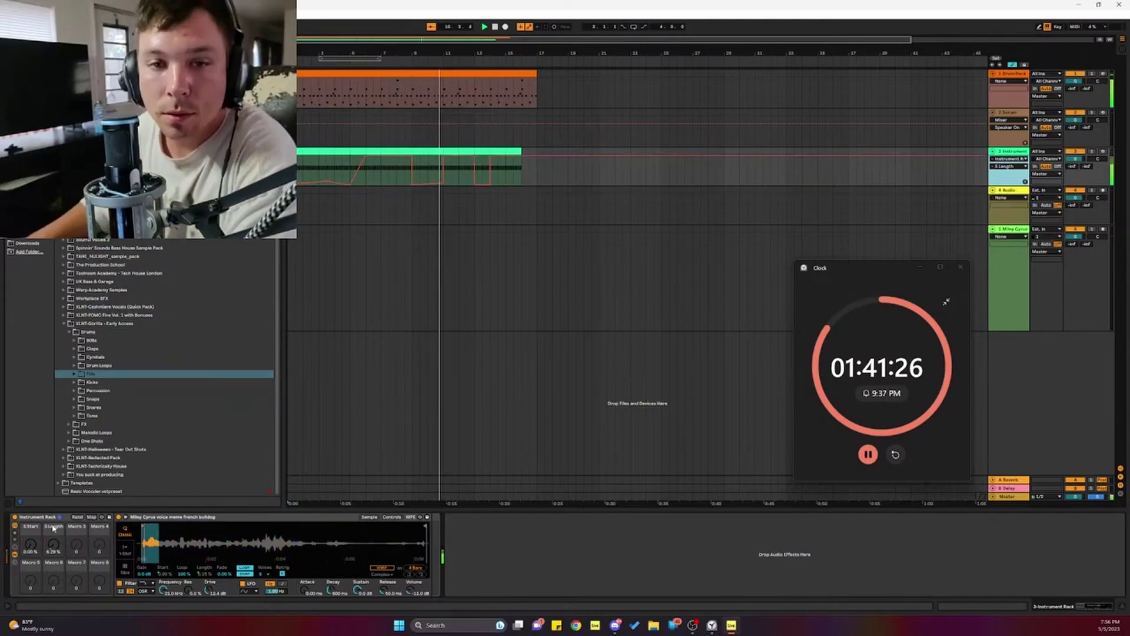
key("ctrl+alt+b")
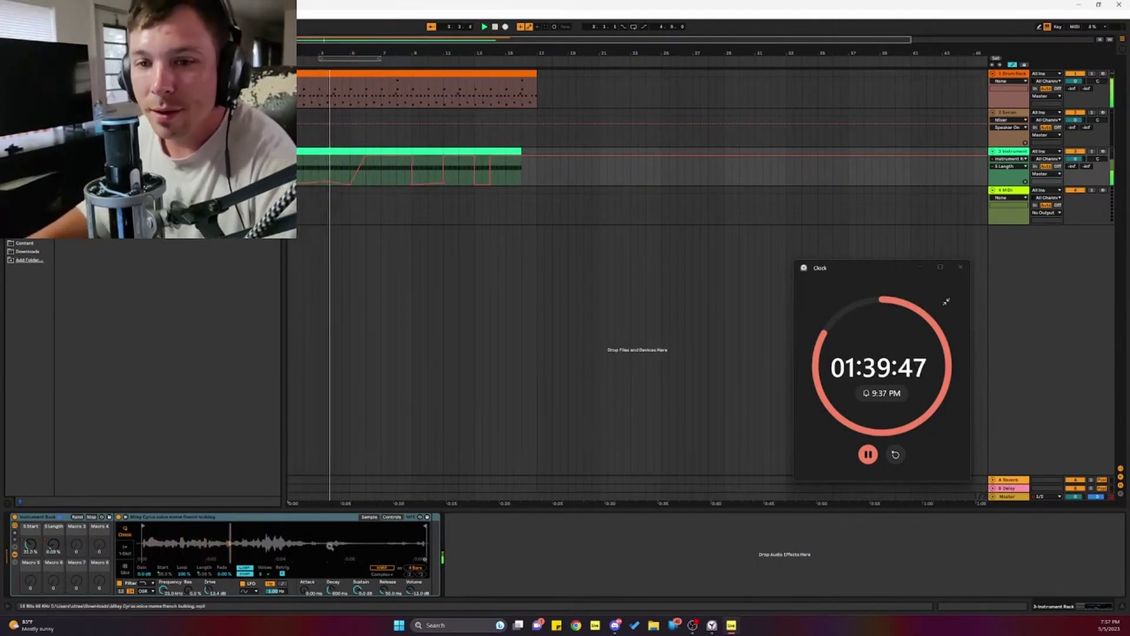
Step: Set the voice sampler's random pan amount to 13 % and select its Transpose parameter
left_click(391, 517)
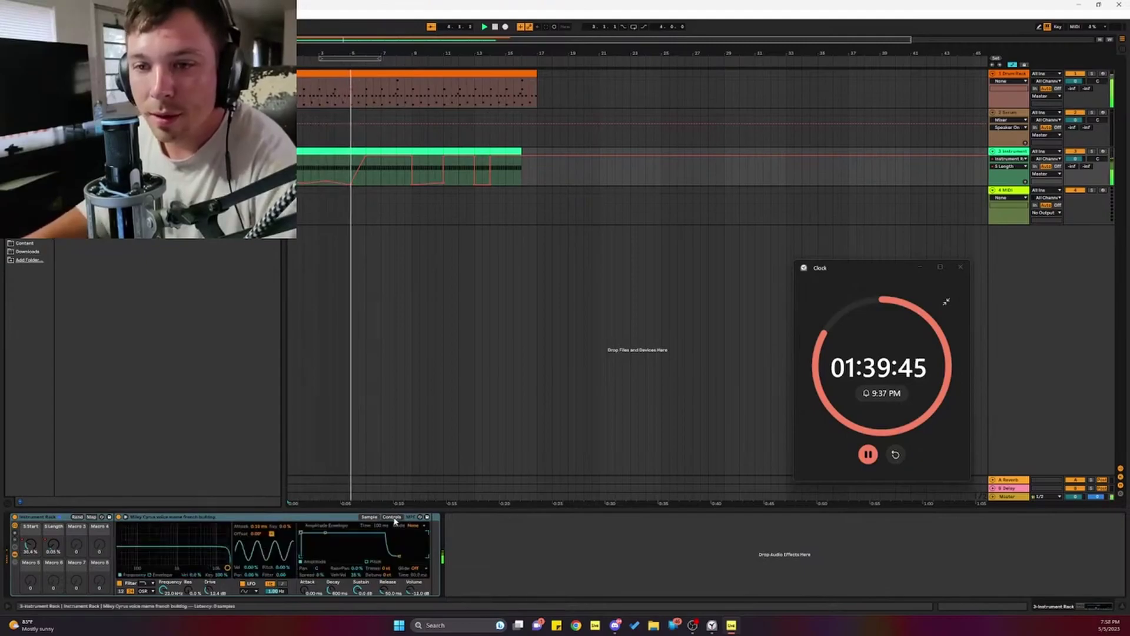
left_click_drag(360, 570, 352, 568)
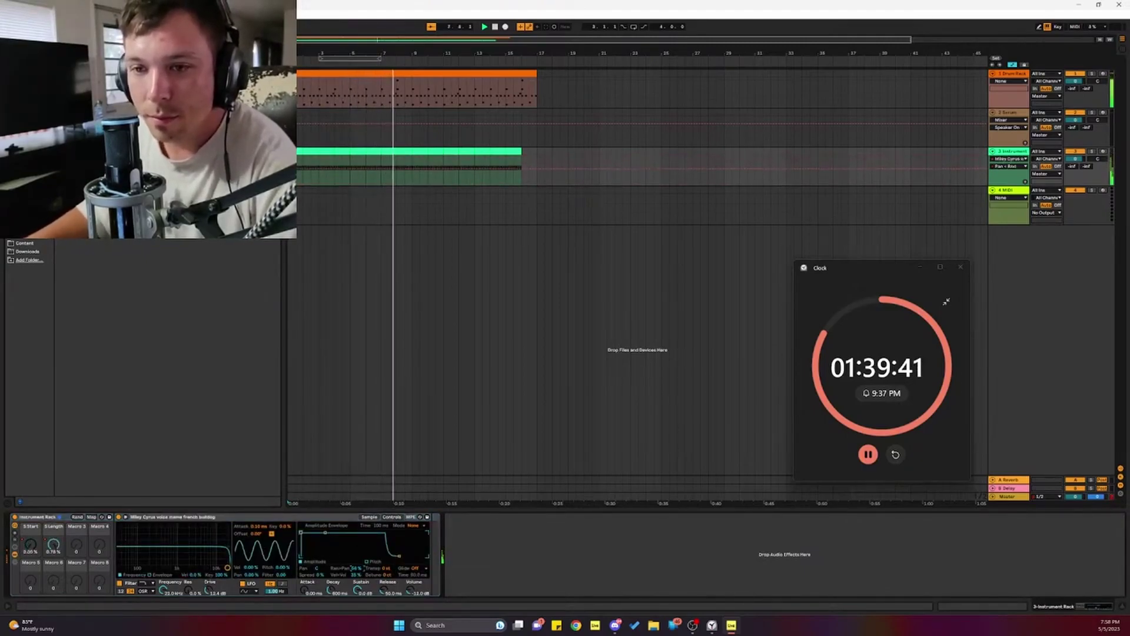
left_click_drag(356, 568, 374, 569)
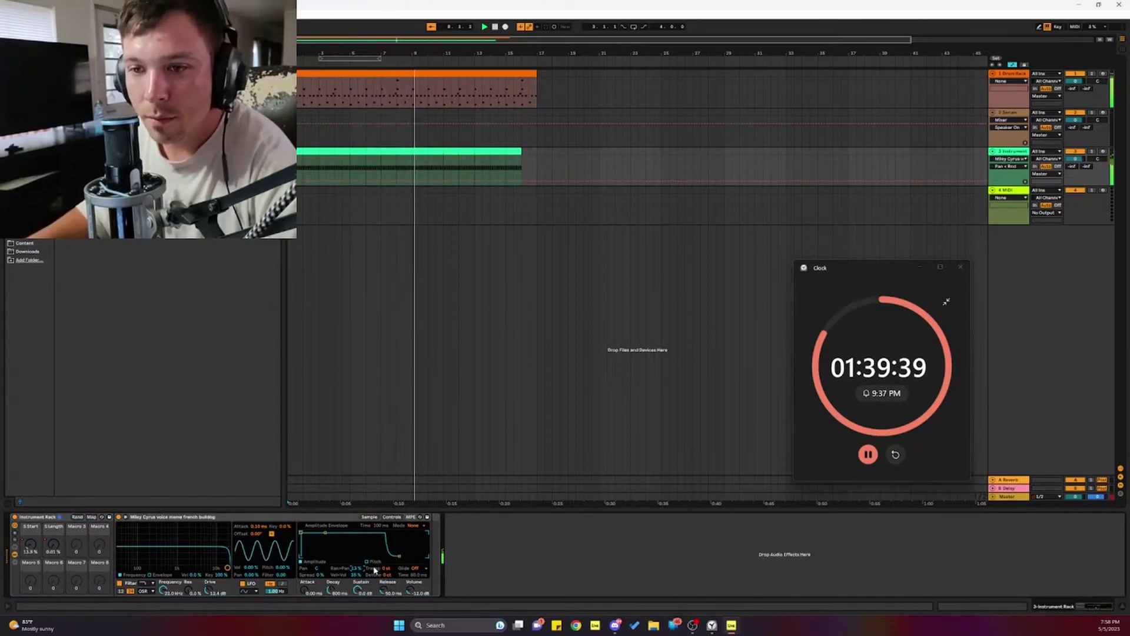
left_click(386, 569)
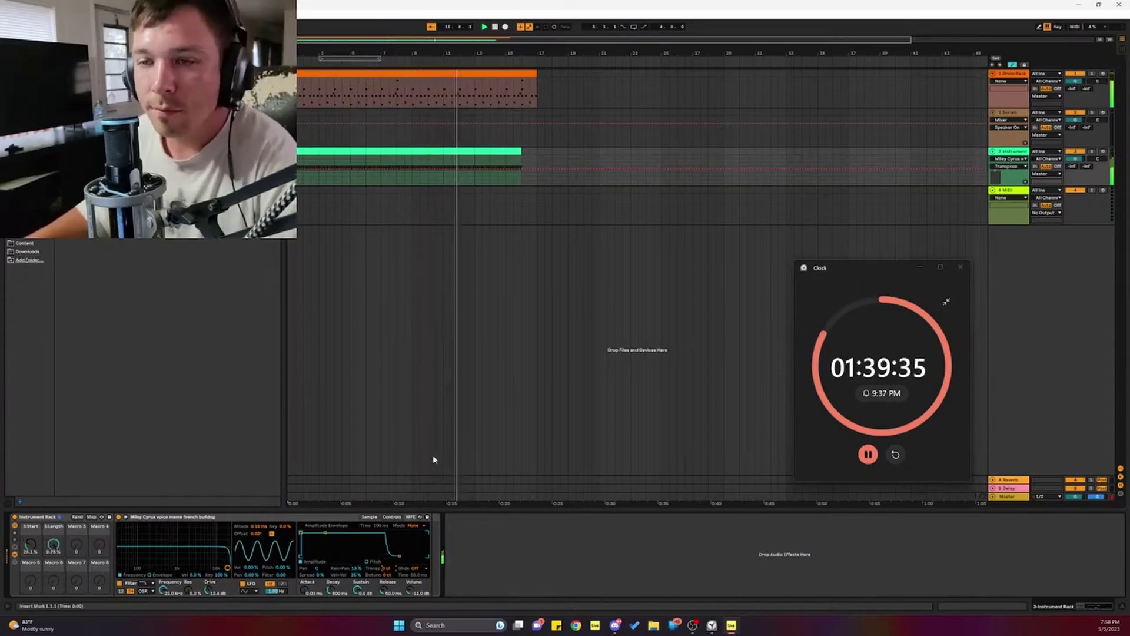
Step: Load the Miley Cyrus voice meme sample from Downloads onto the empty MIDI track and move its start point further into the waveform
left_click(1008, 190)
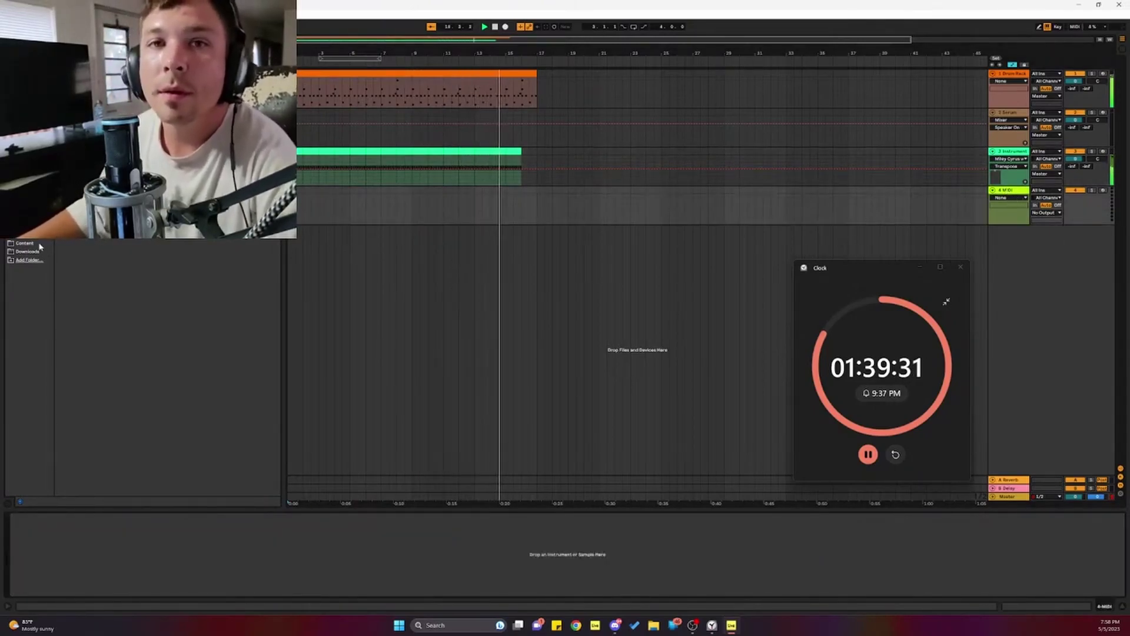
left_click(28, 251)
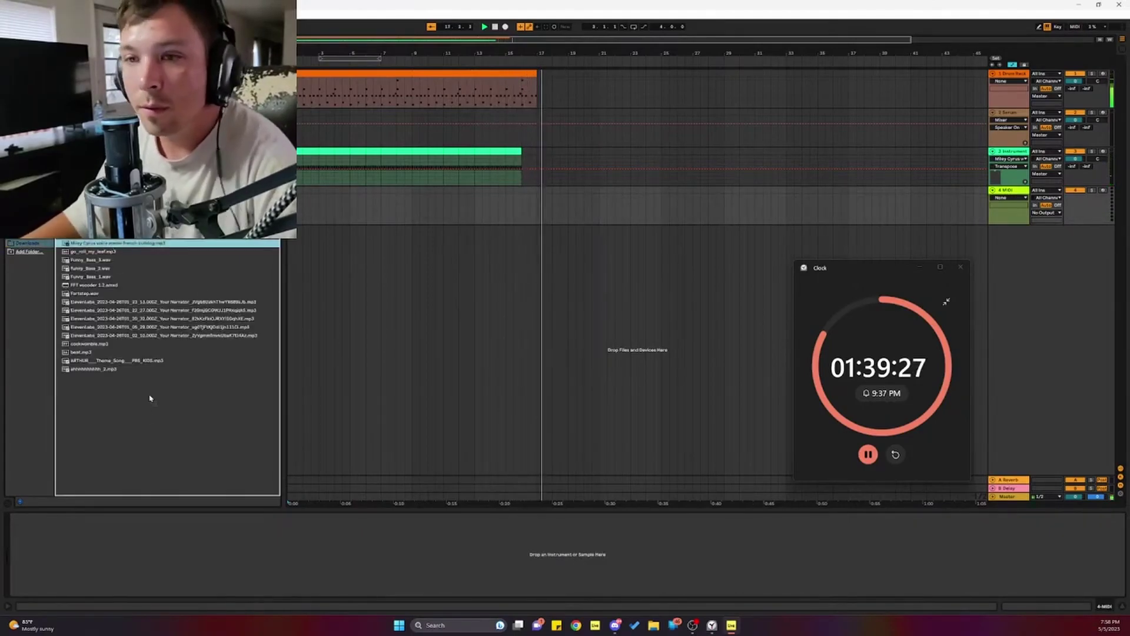
key("Return")
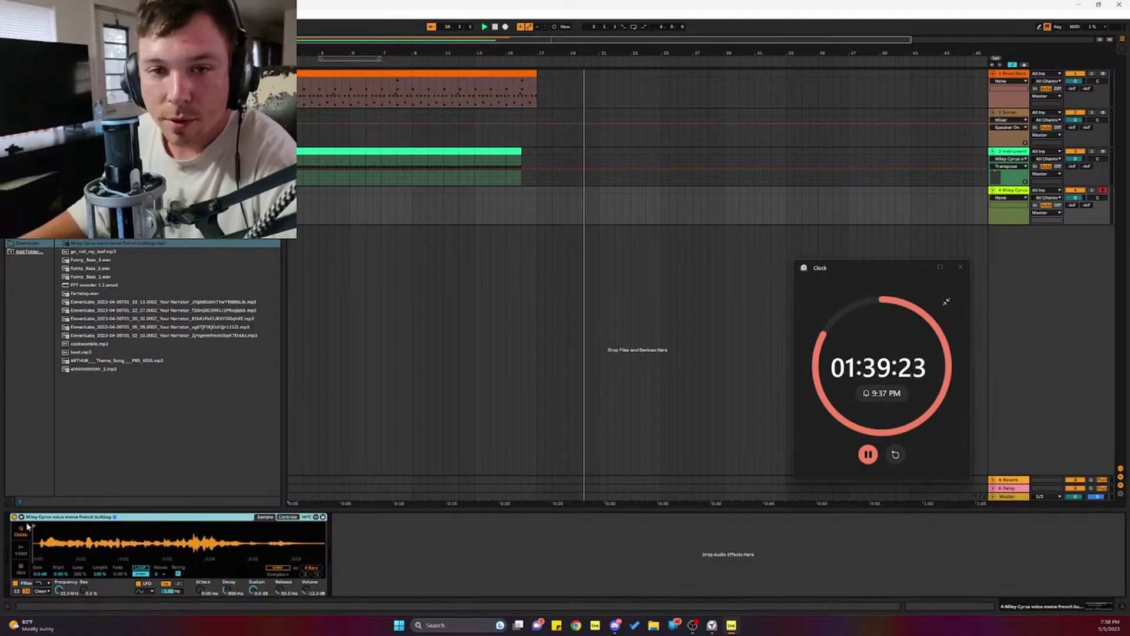
mouse_move(33, 533)
left_mouse_down()
mouse_move(159, 533)
mouse_move(146, 533)
left_mouse_up()
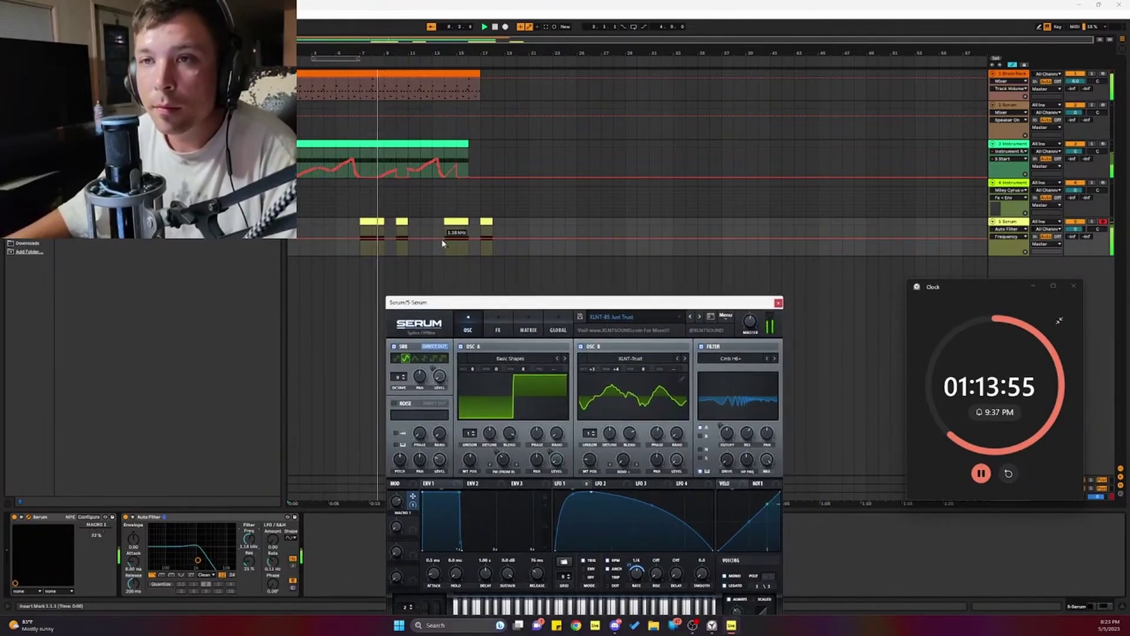
Step: Raise the Auto Filter frequency automation just after the last clip on the yellow Serum track
left_click_drag(495, 239, 495, 226)
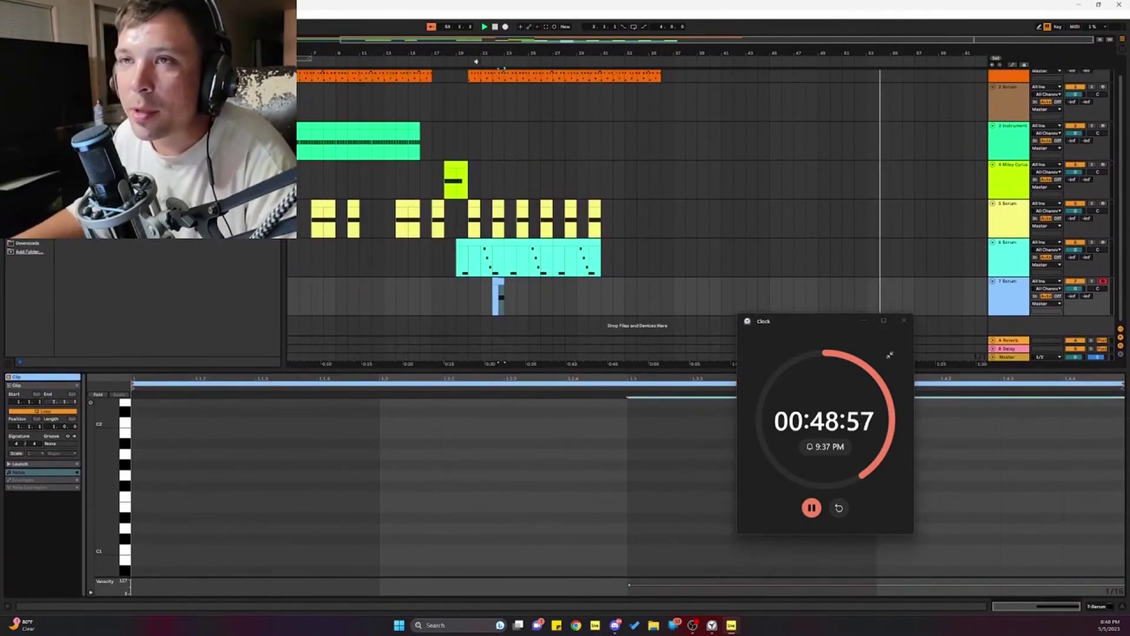
Step: Play back the arrangement from around the start of the second drum clip to check the drop
left_click(473, 62)
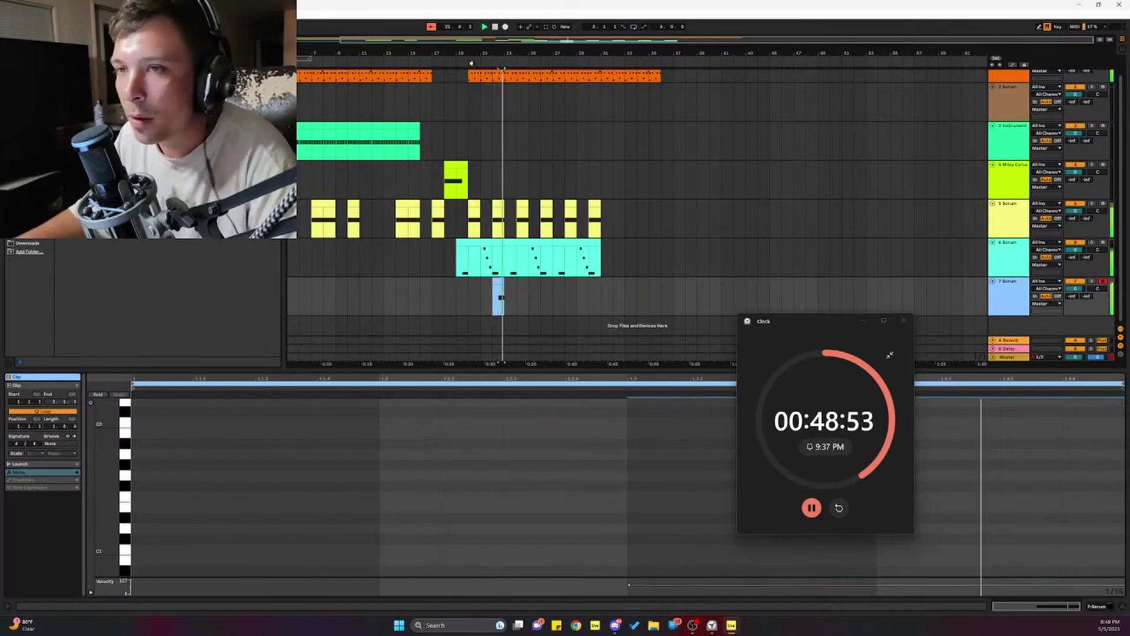
left_click(502, 203)
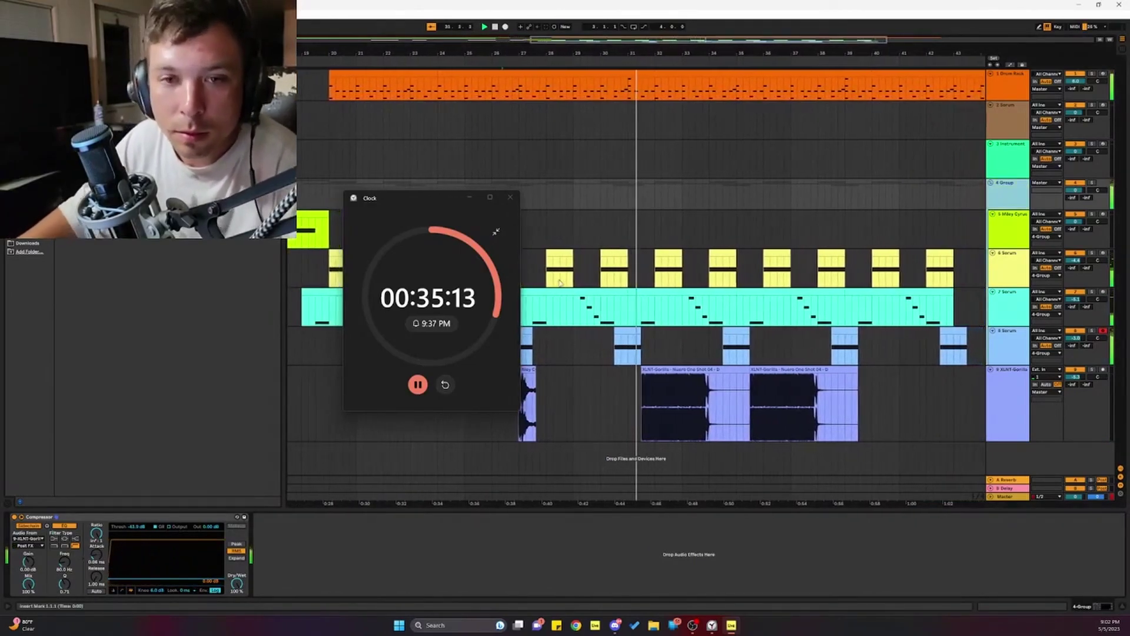
left_click(519, 57)
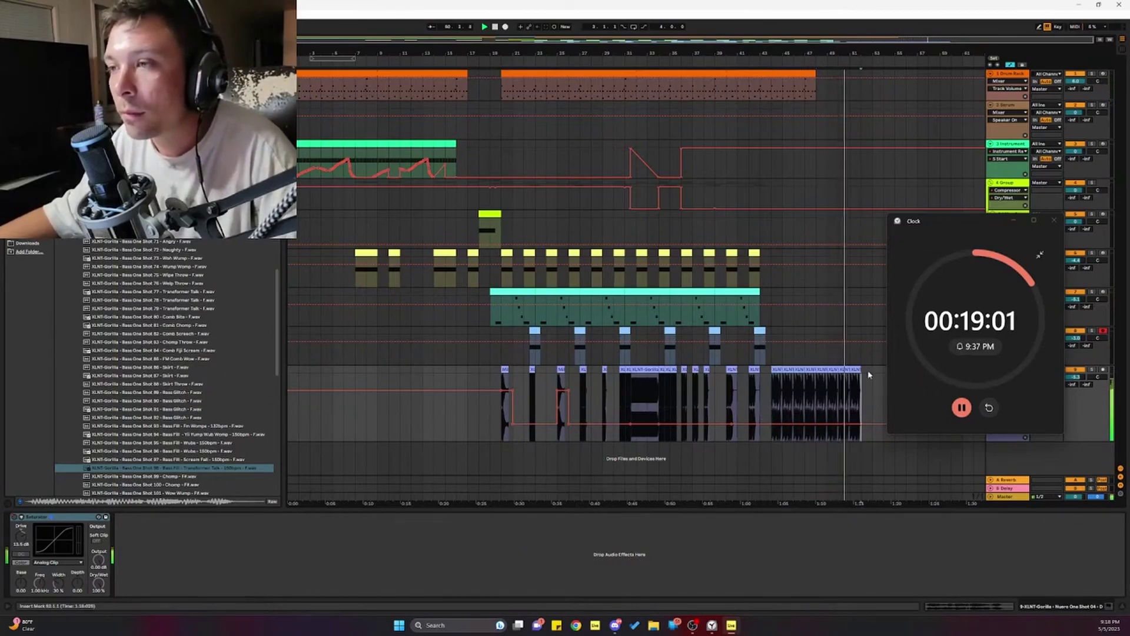
Step: Hide the automation, copy the final run of bass one-shot clips back to bar 8 and replay the arrangement from the start
left_click(1010, 66)
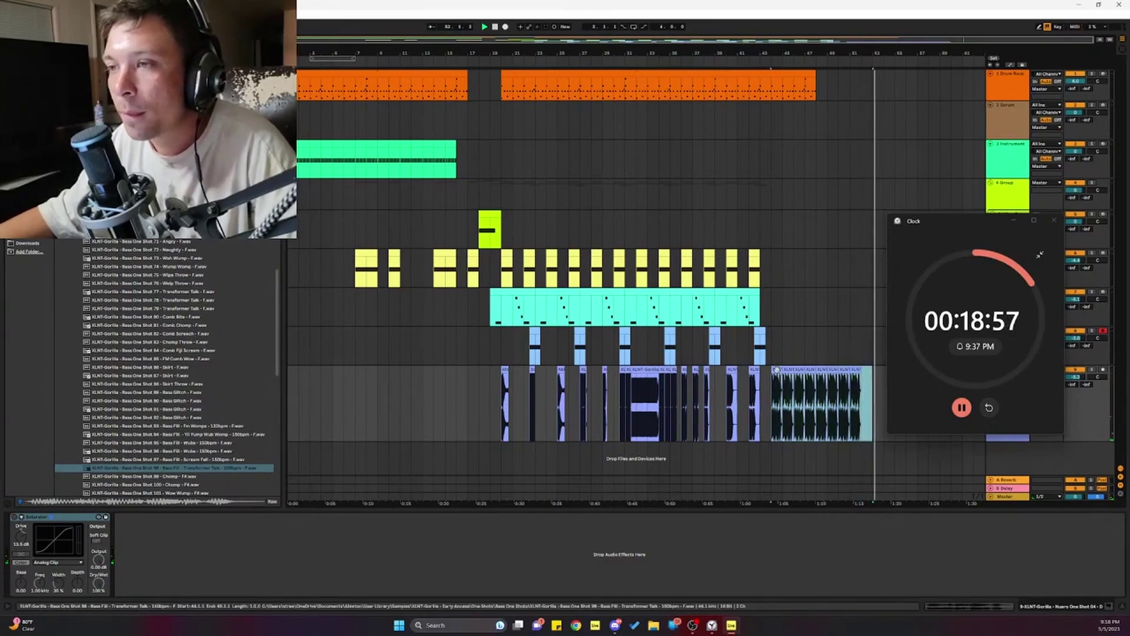
left_click_drag(775, 370, 369, 380)
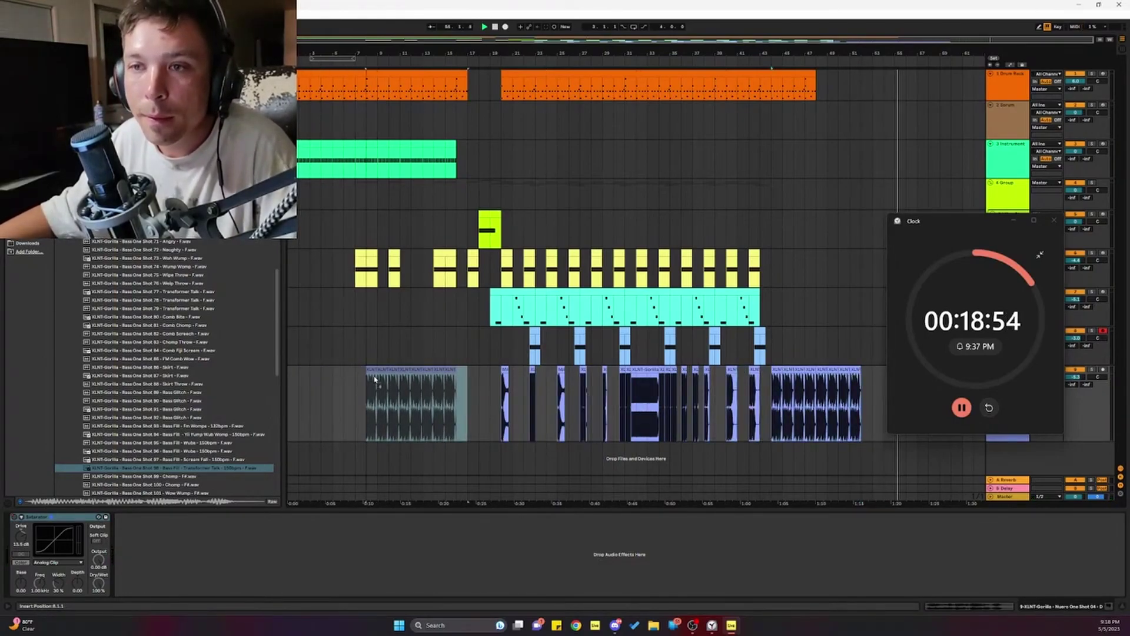
left_click(495, 27)
left_click(484, 27)
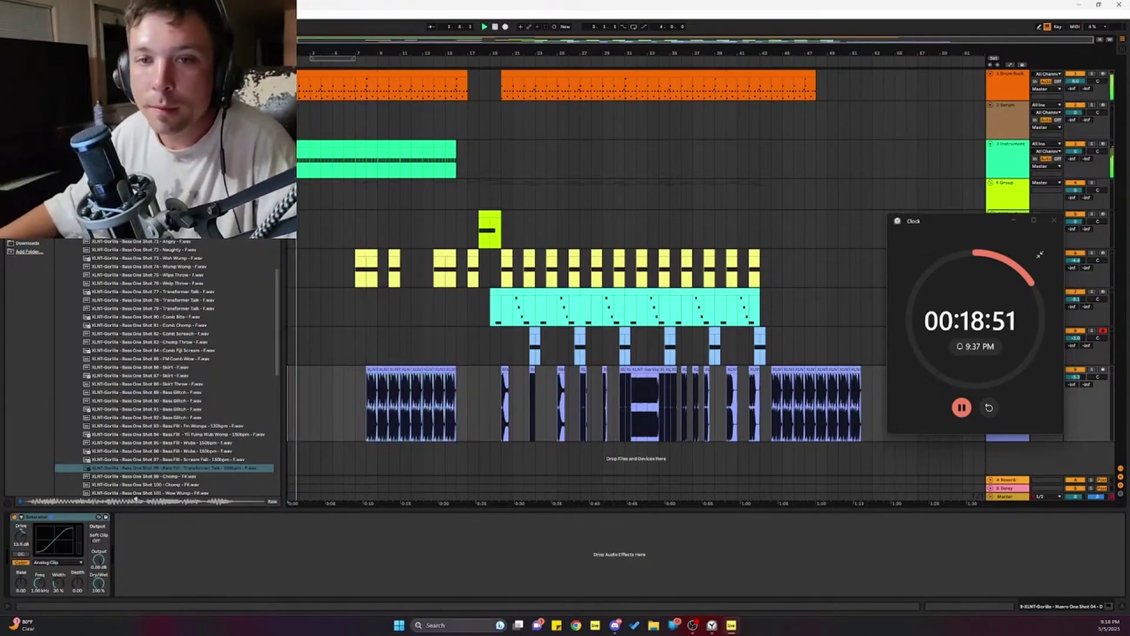
Step: Audition the next bass one-shot samples in the browser and move the timer window off the track headers
key("Down")
key("Down")
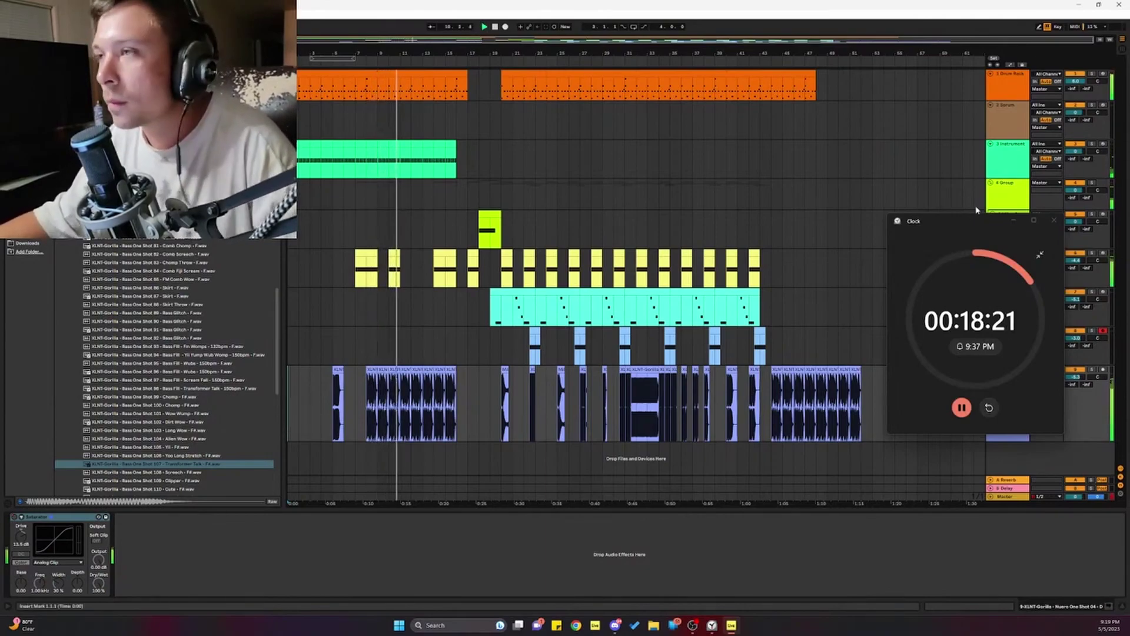
left_click_drag(966, 217, 805, 258)
left_click(1011, 269)
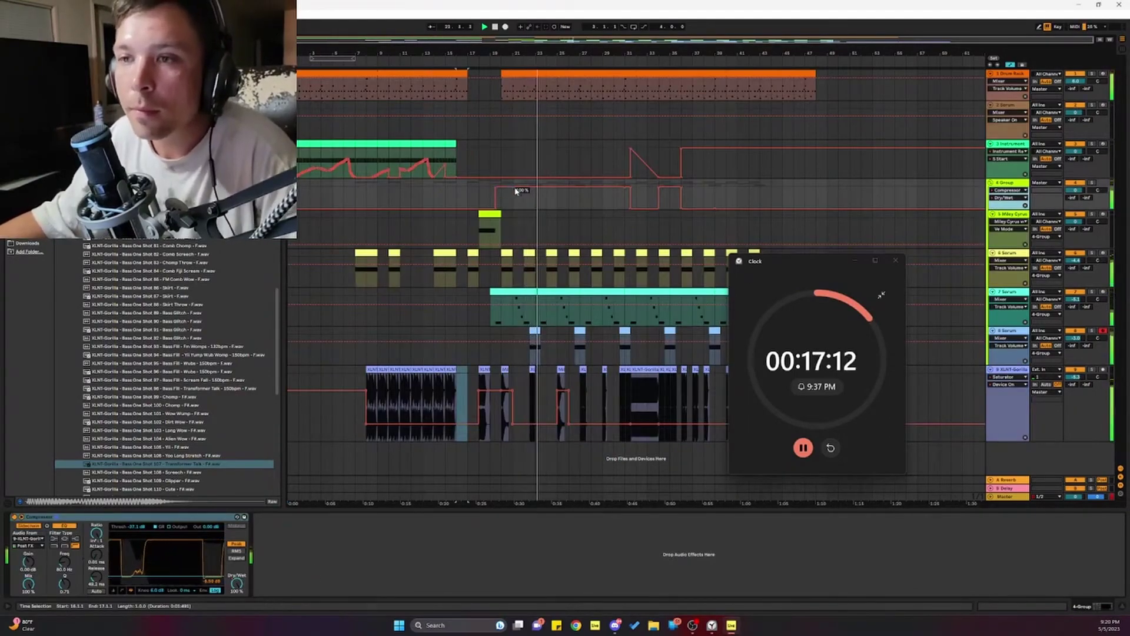
Step: Pull the Group track's Compressor Dry/Wet automation down to near zero between about bars 20 and 30
left_click_drag(516, 190, 519, 195)
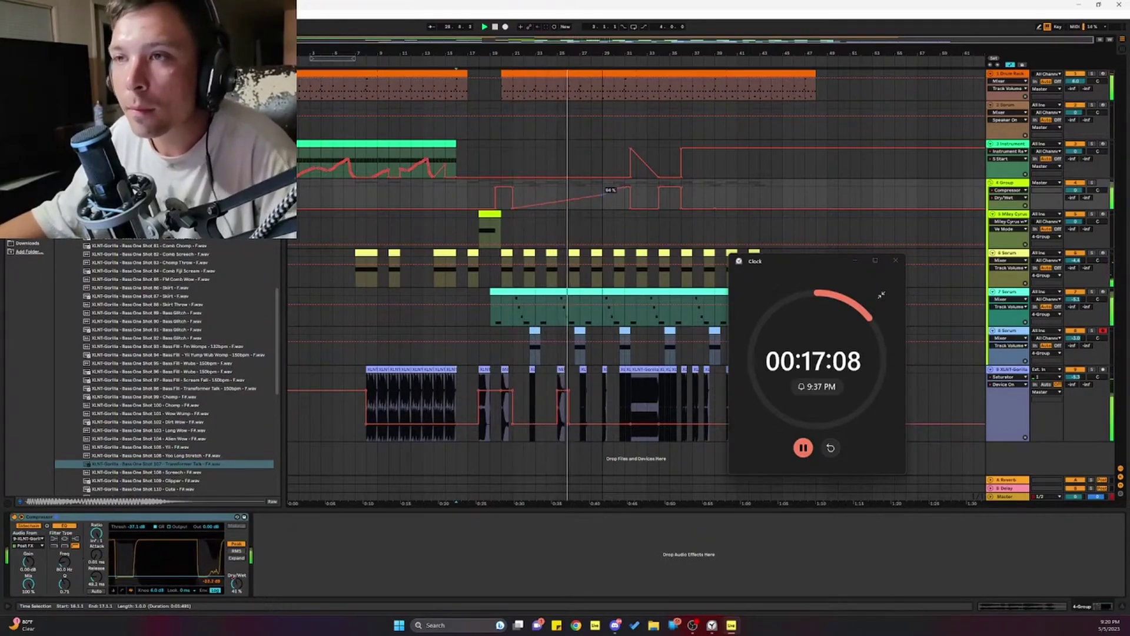
left_click_drag(615, 191, 625, 206)
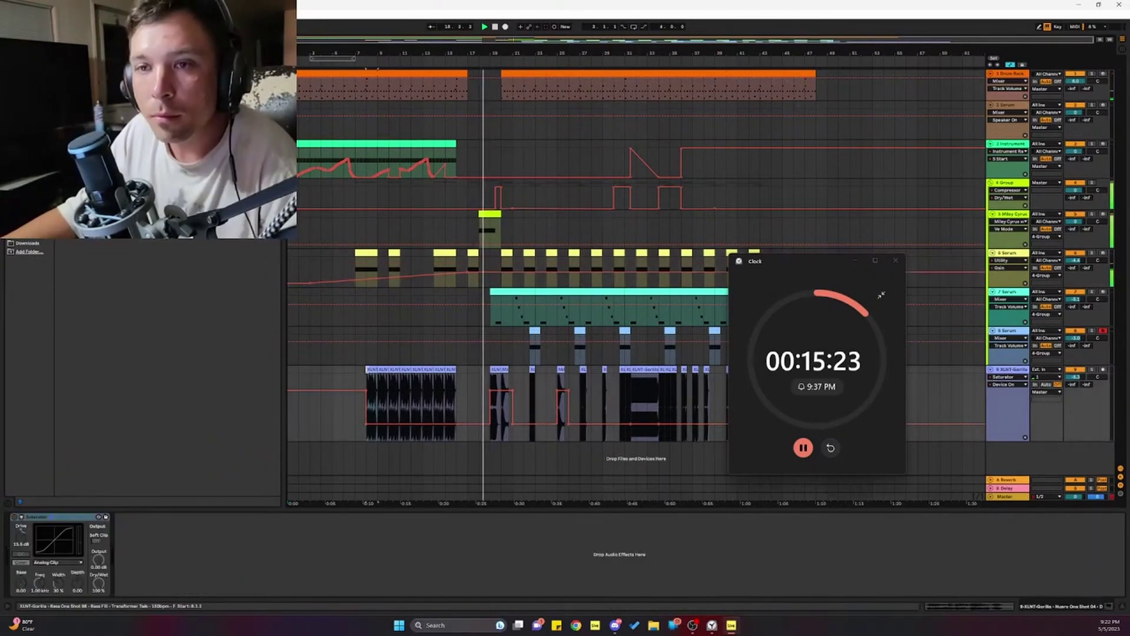
Step: Extend the intro bass clip back to about bar 3 and remove the Saturator Device On automation point at bar 8
left_click_drag(365, 370, 310, 371)
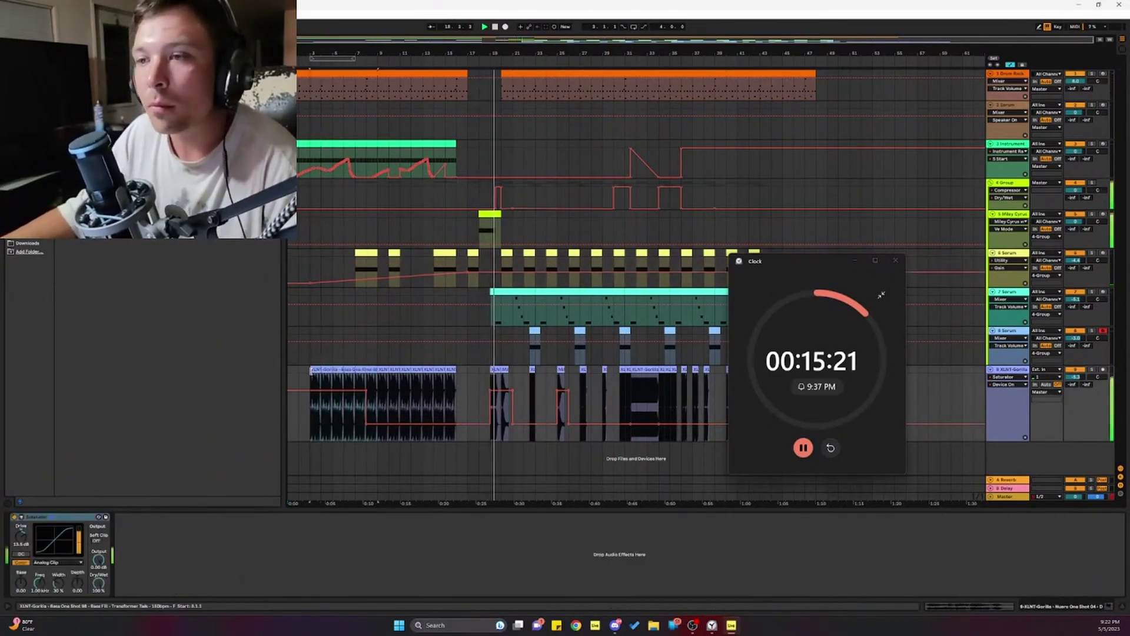
left_click(365, 391)
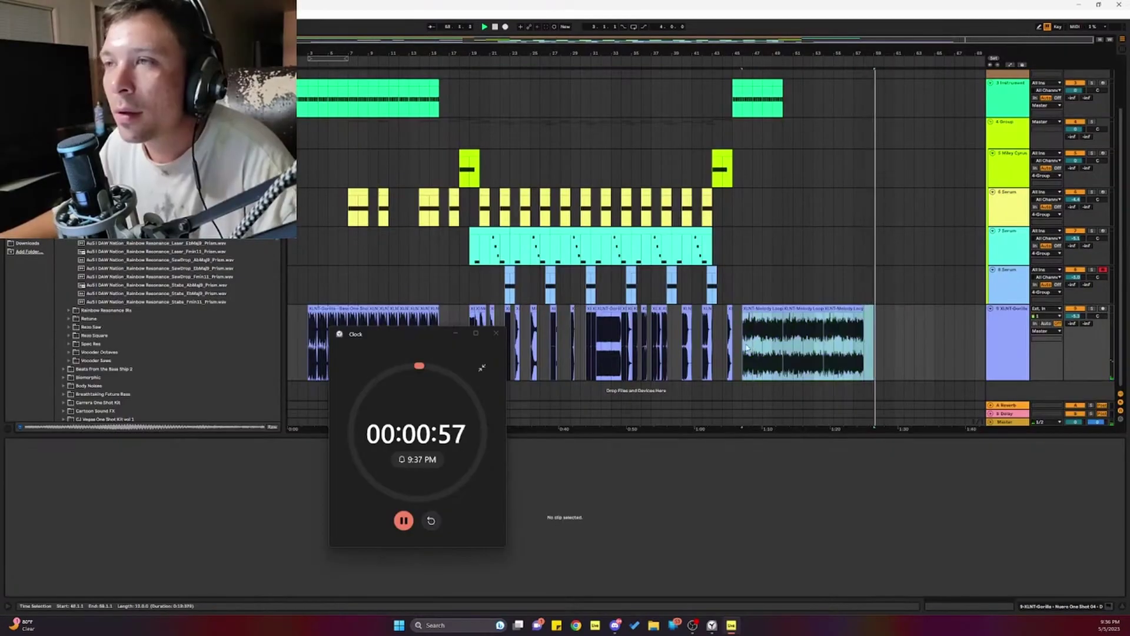
Step: Delete the Melody Loop clips at the end of the bass audio track and stop playback
left_click(747, 348)
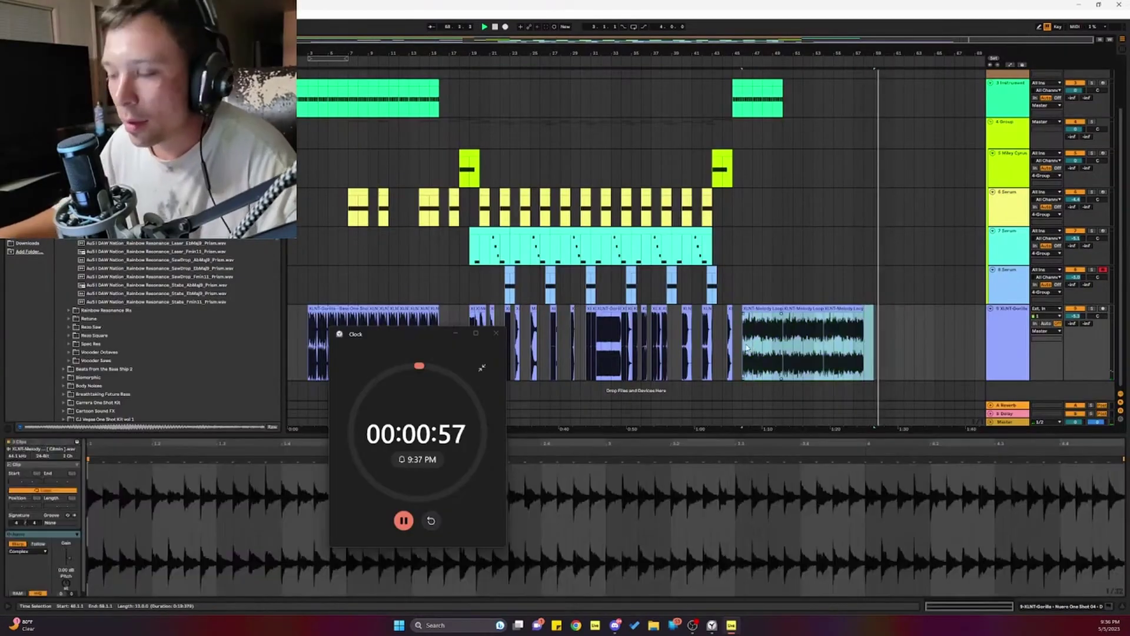
left_click(733, 221)
scroll(733, 221, "up", 3)
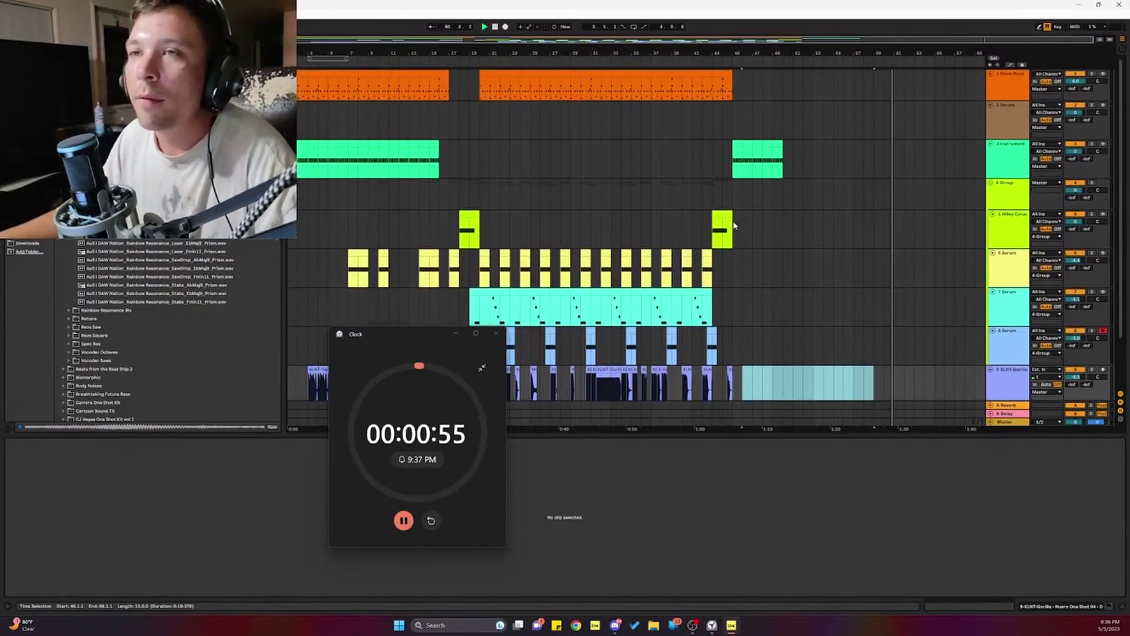
left_click(495, 27)
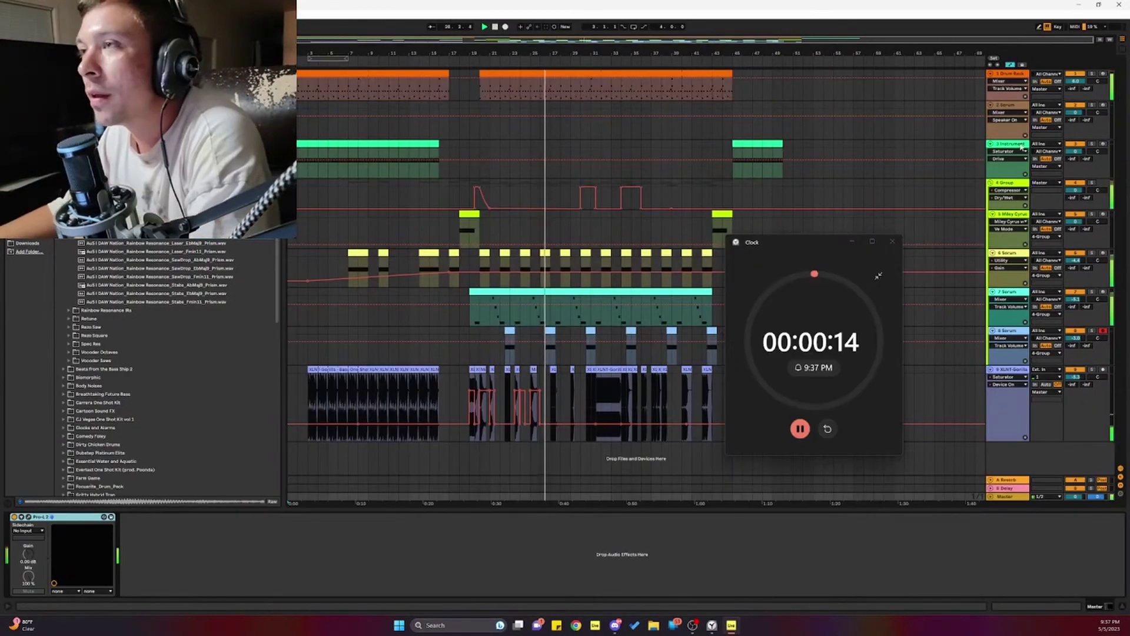
Step: Reset the Group track's volume to 0
left_click(1010, 145)
left_click(1010, 190)
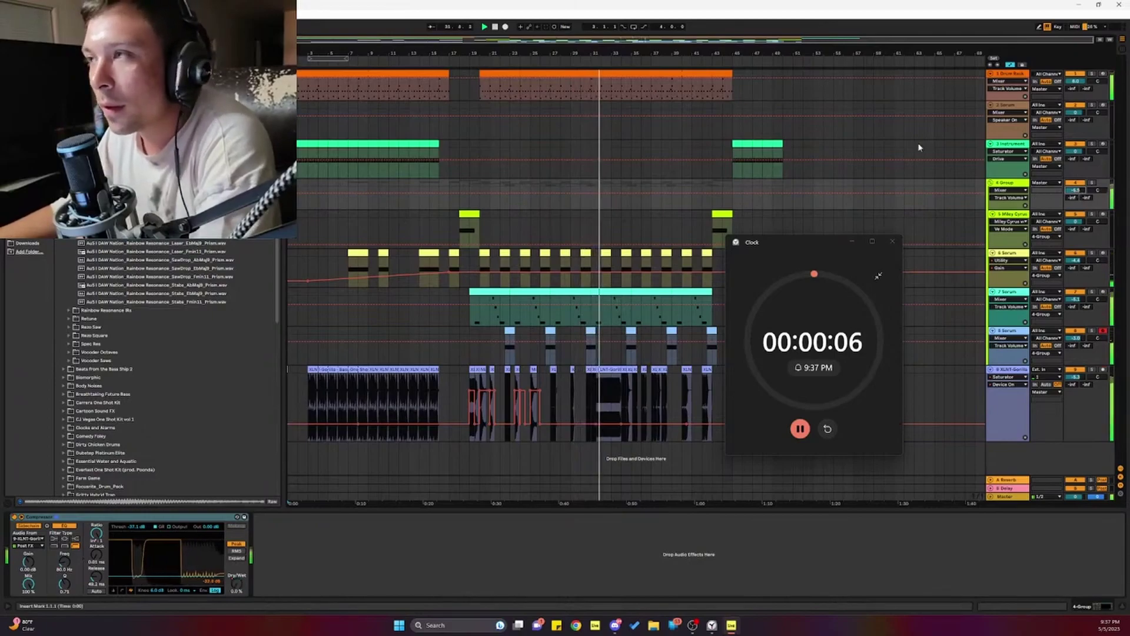
left_click(1077, 190)
key("Delete")
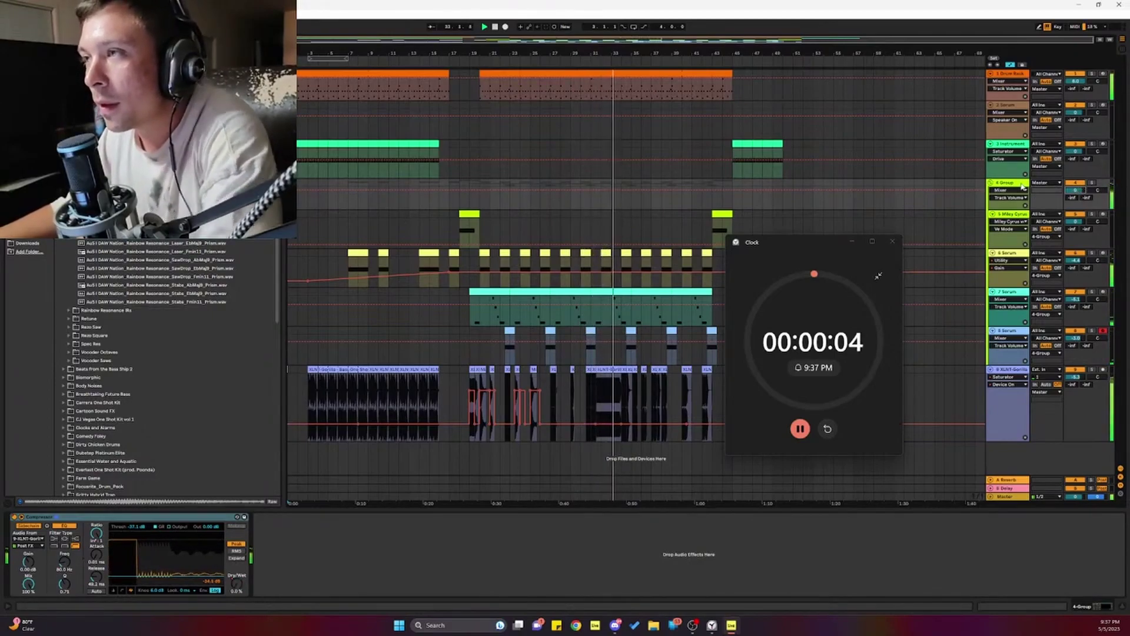
Step: Group the existing Group track together with the bass one-shot audio track
left_click(1007, 371)
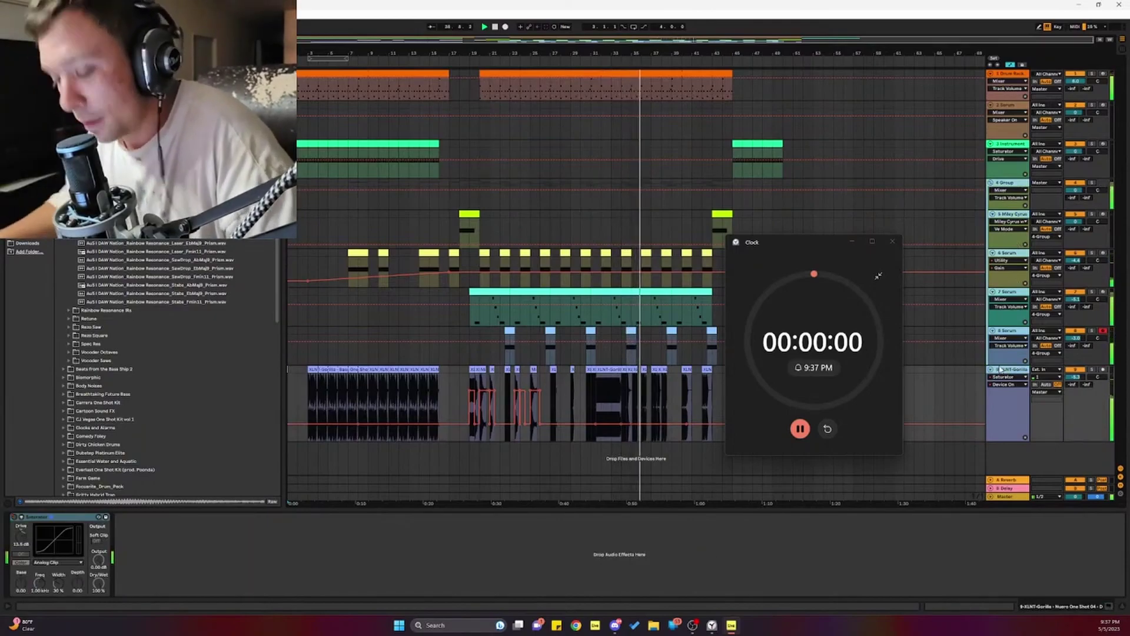
key("ctrl+g")
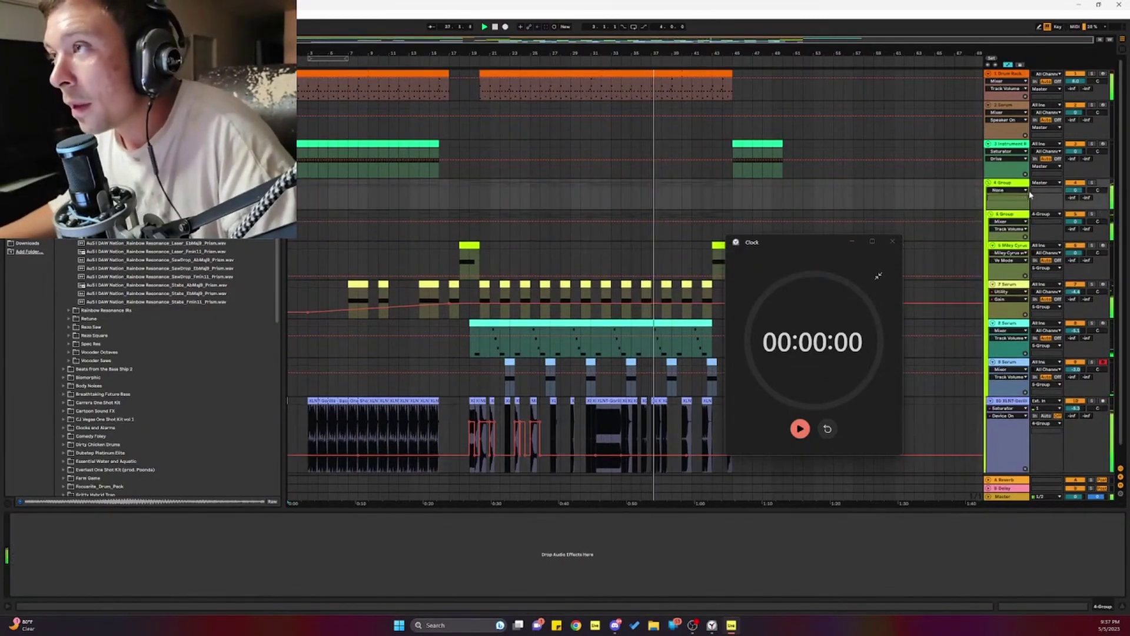
Step: Lower the volume of the new outer Group track slightly and close the Clock timer window
left_click_drag(1075, 190, 1076, 203)
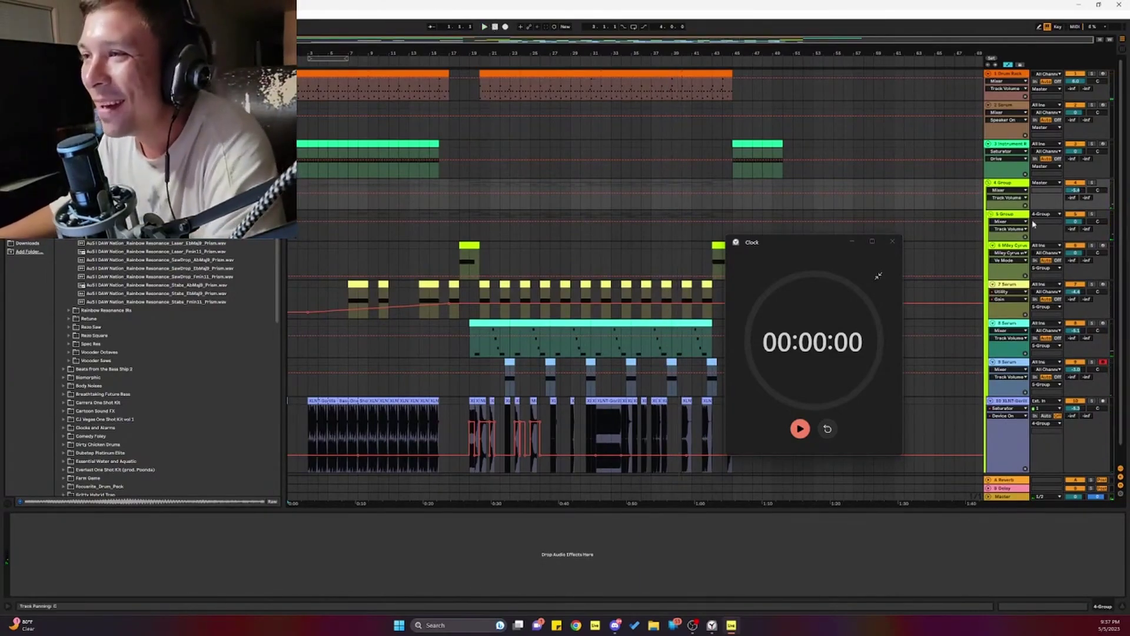
left_click(892, 242)
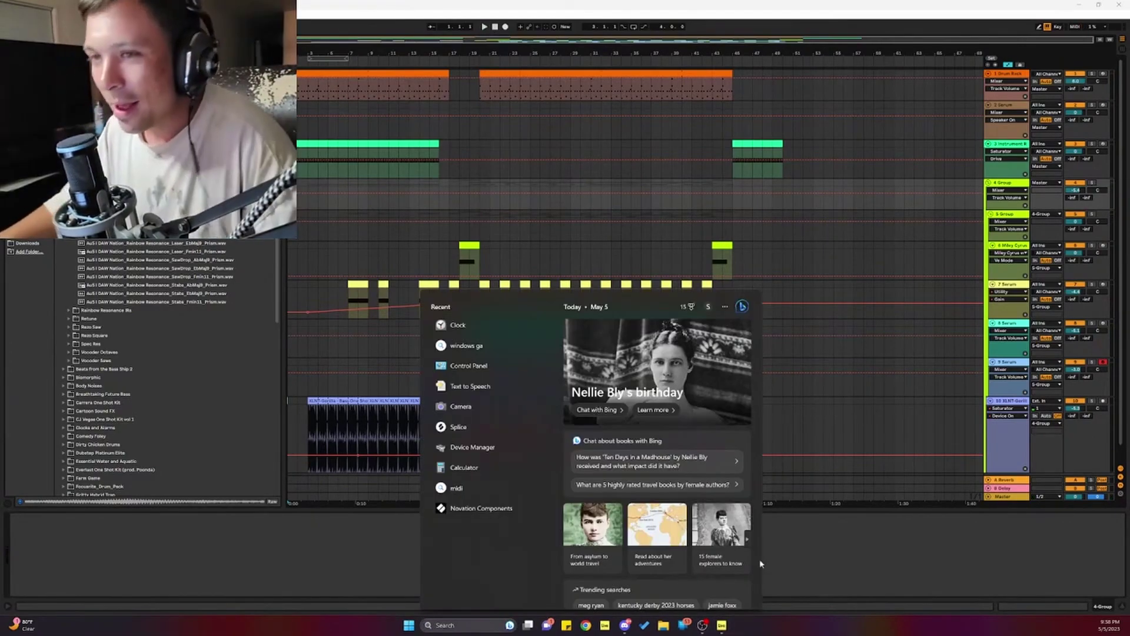
left_click(724, 210)
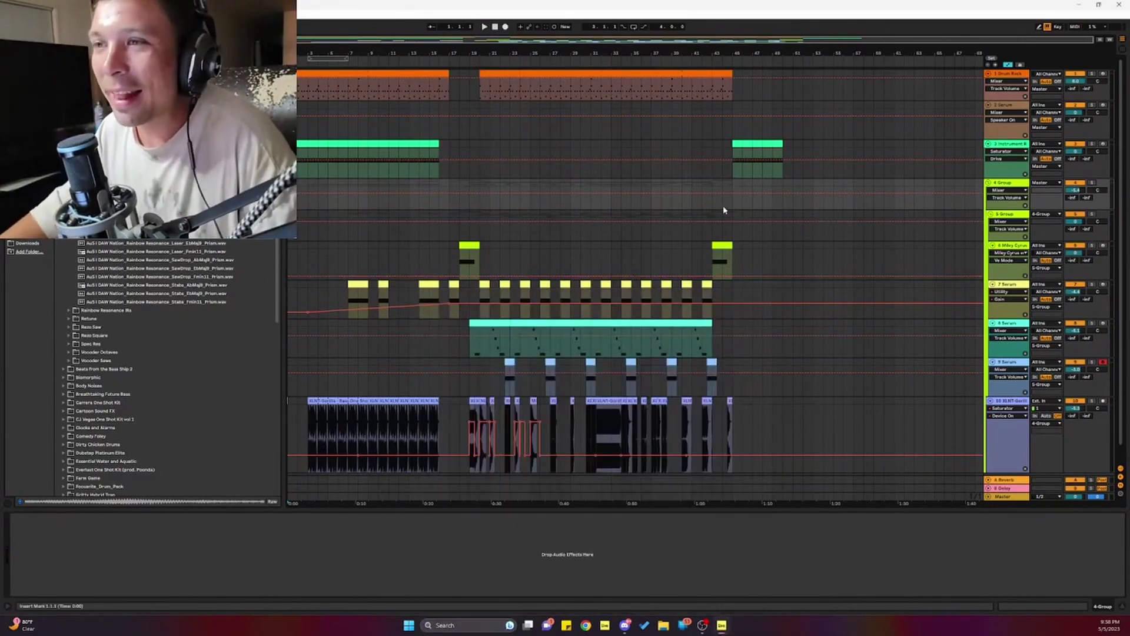
Step: Hide the automation lanes and play the arrangement from the beginning through its final clips, stopping playback at the end
left_click(446, 60)
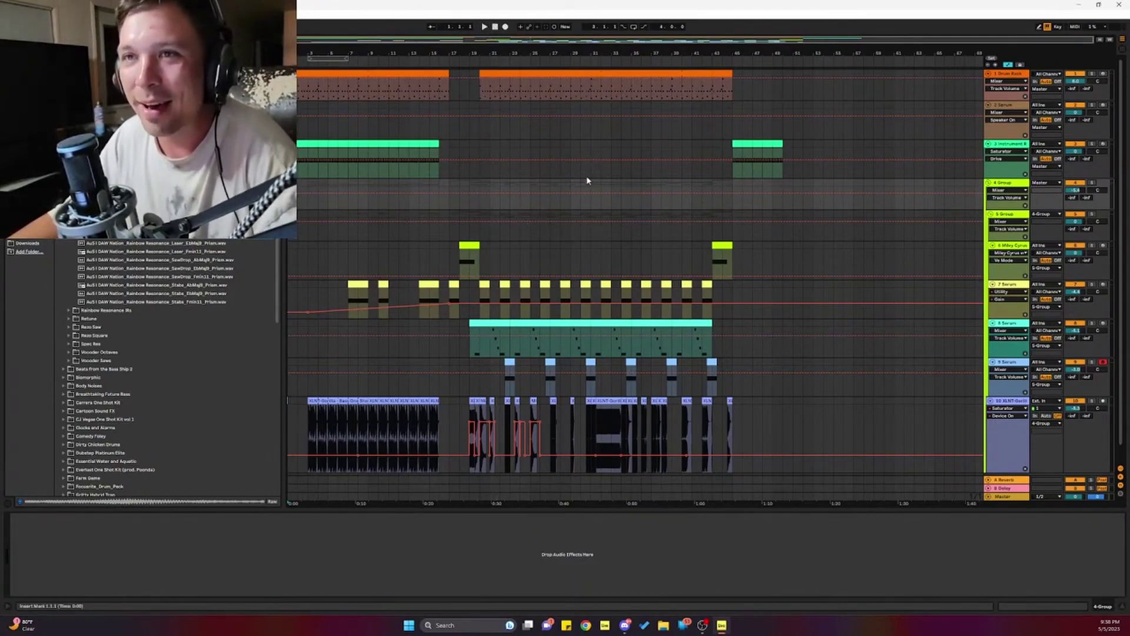
key("a")
left_click(485, 27)
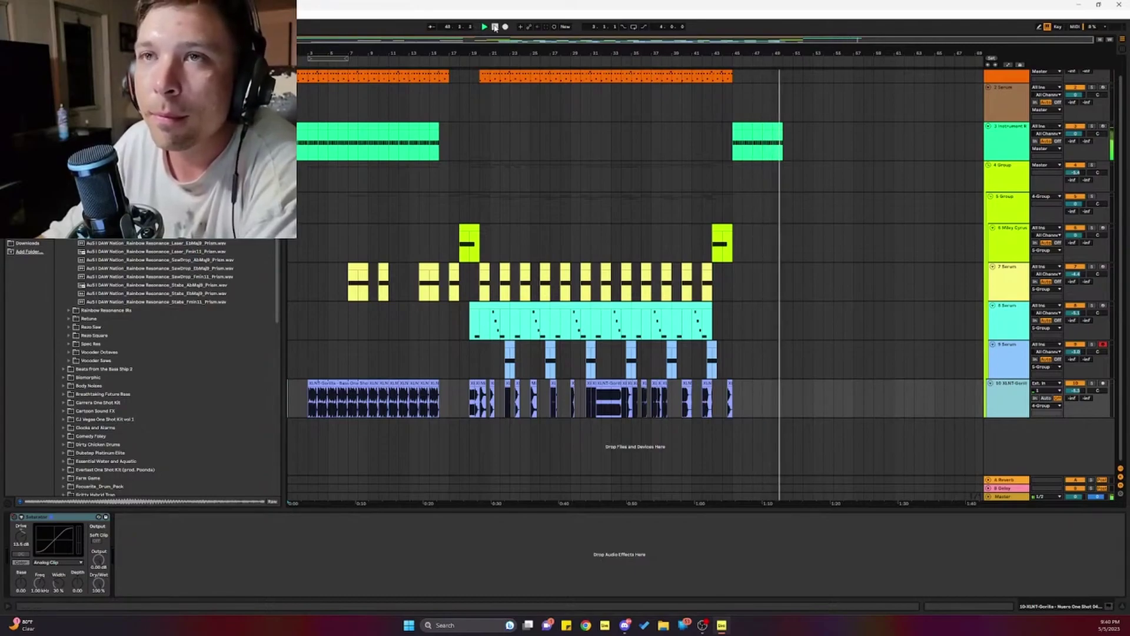
left_click(495, 28)
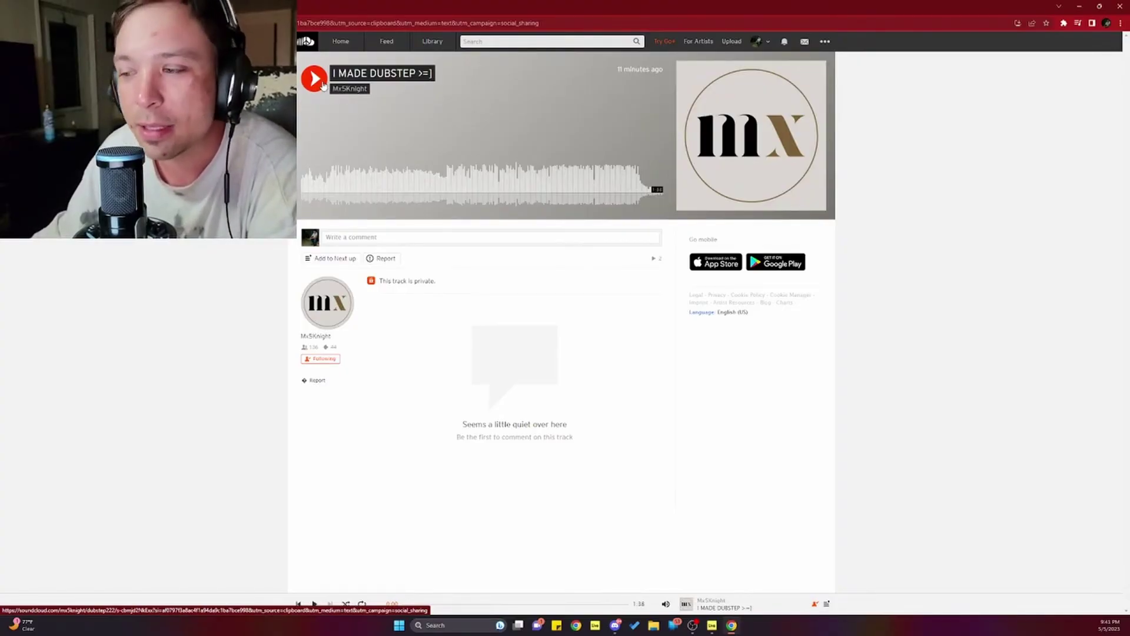
Step: Switch to SoundCloud in the browser and listen to the submission "I MADE DUBSTEP >=)" to its end, closing the Next up queue
left_click(315, 78)
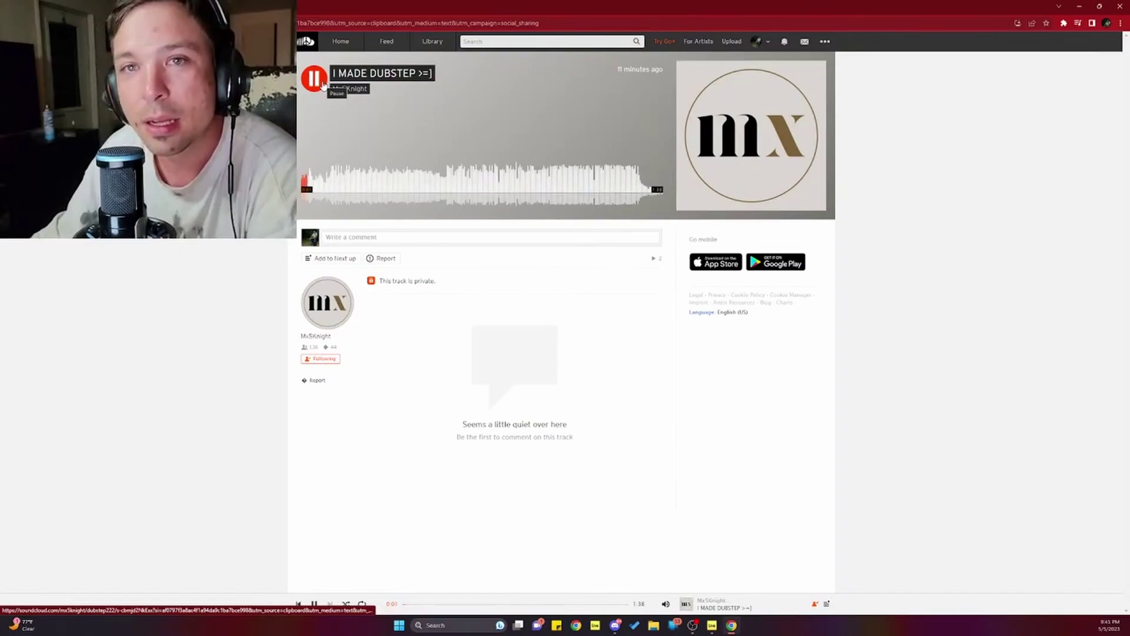
left_click(323, 84)
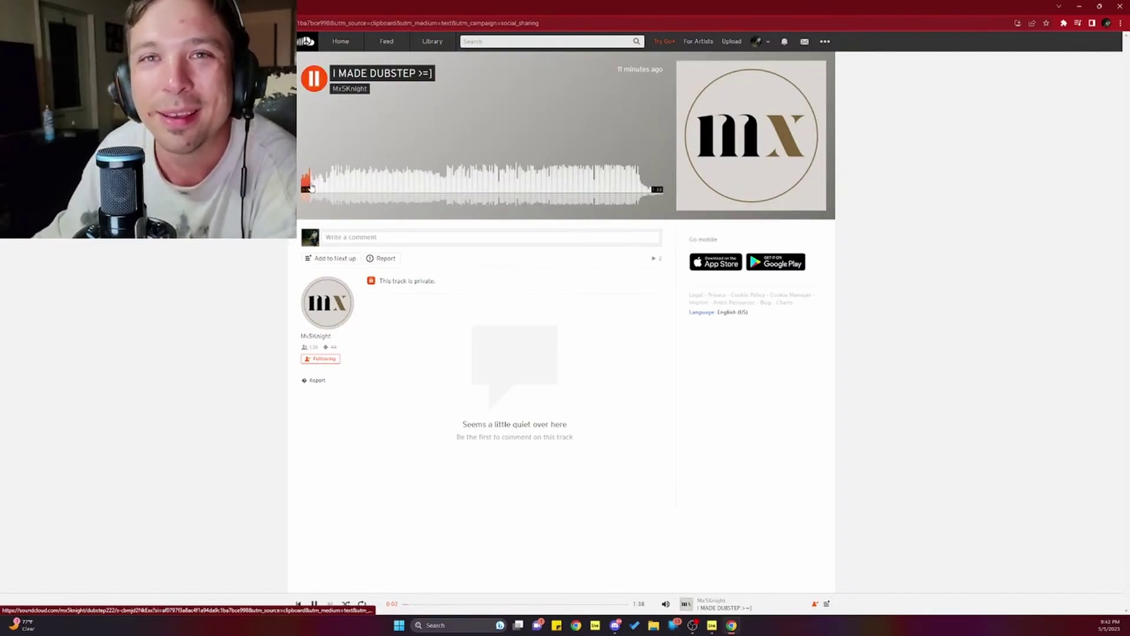
left_click(316, 83)
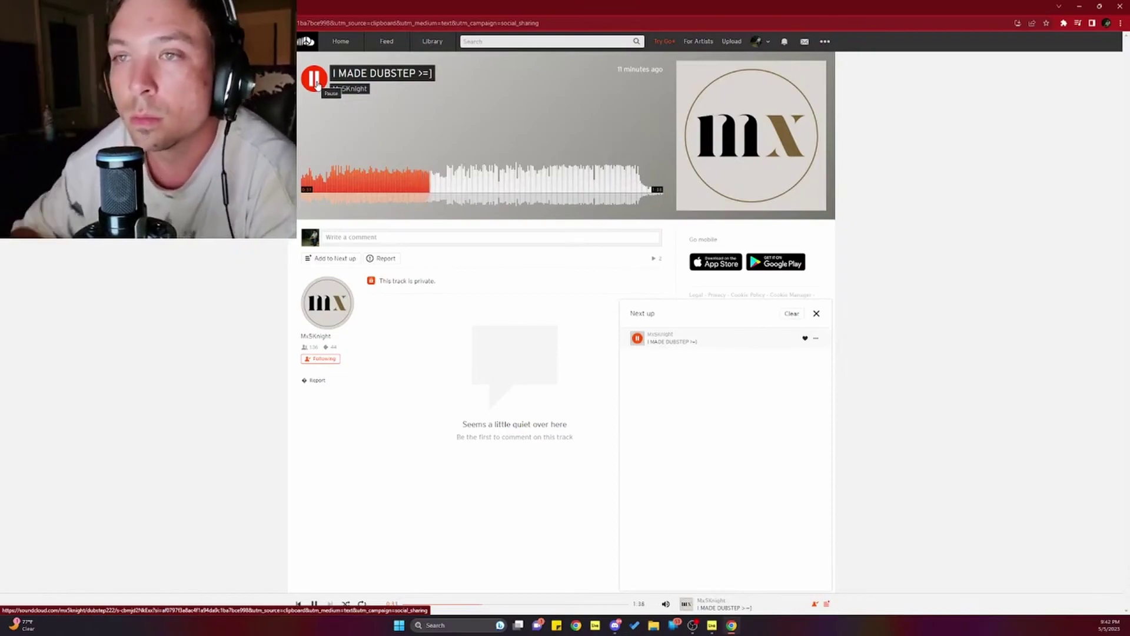
left_click(816, 313)
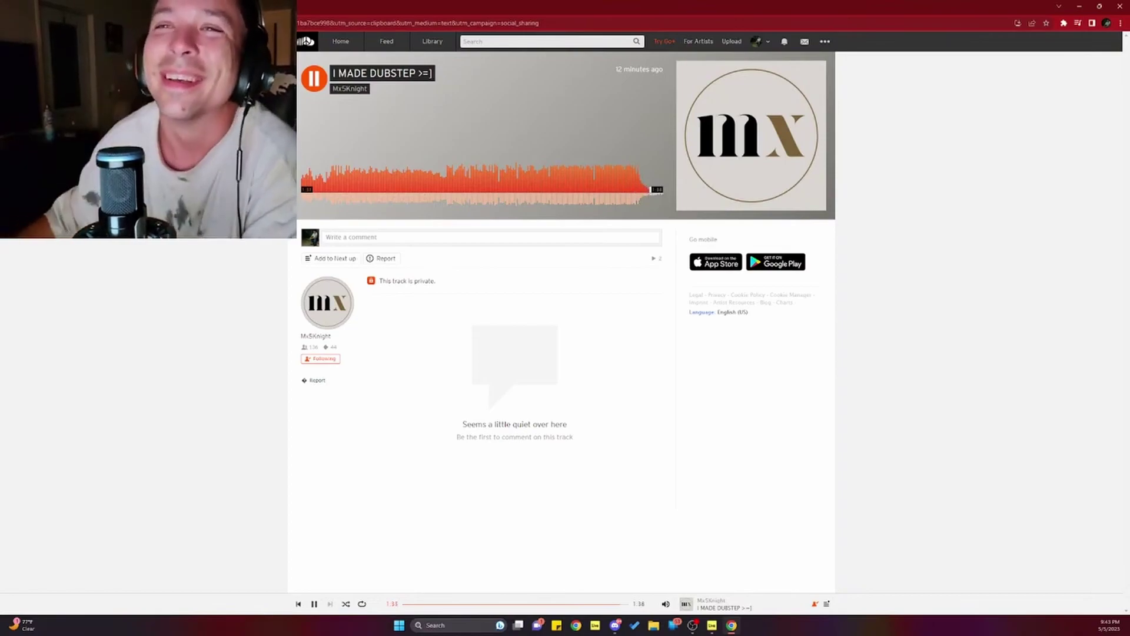
left_click(317, 81)
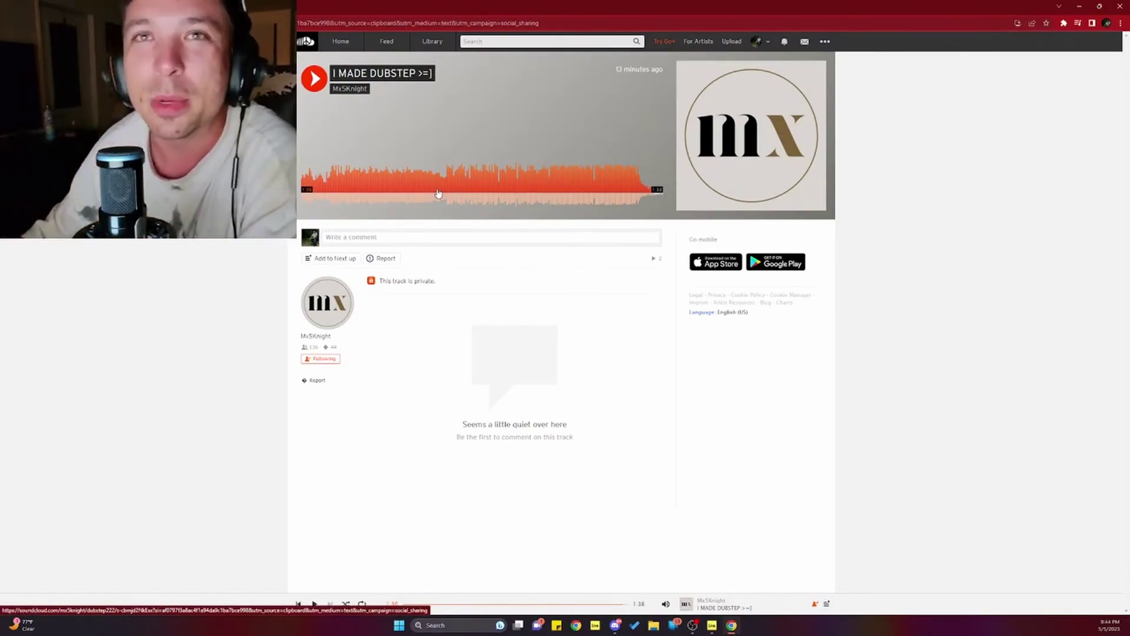
Step: Close the SoundCloud window and open the BALKAN-POWER submission's SoundCloud link in Discord's judges-table channel
mouse_move(710, 629)
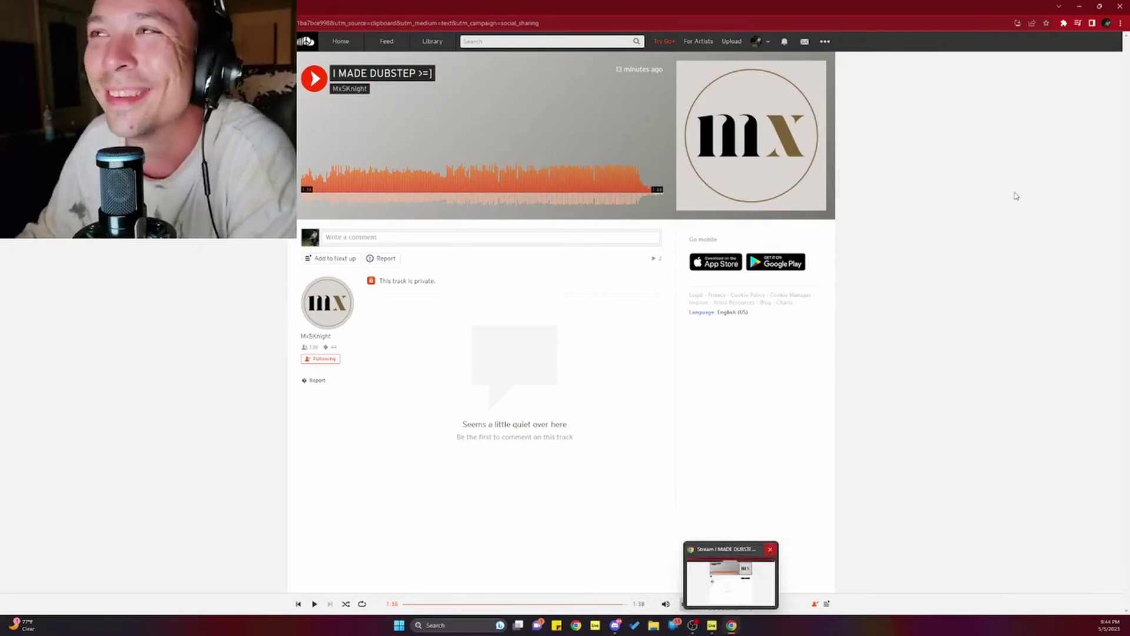
left_click(1121, 6)
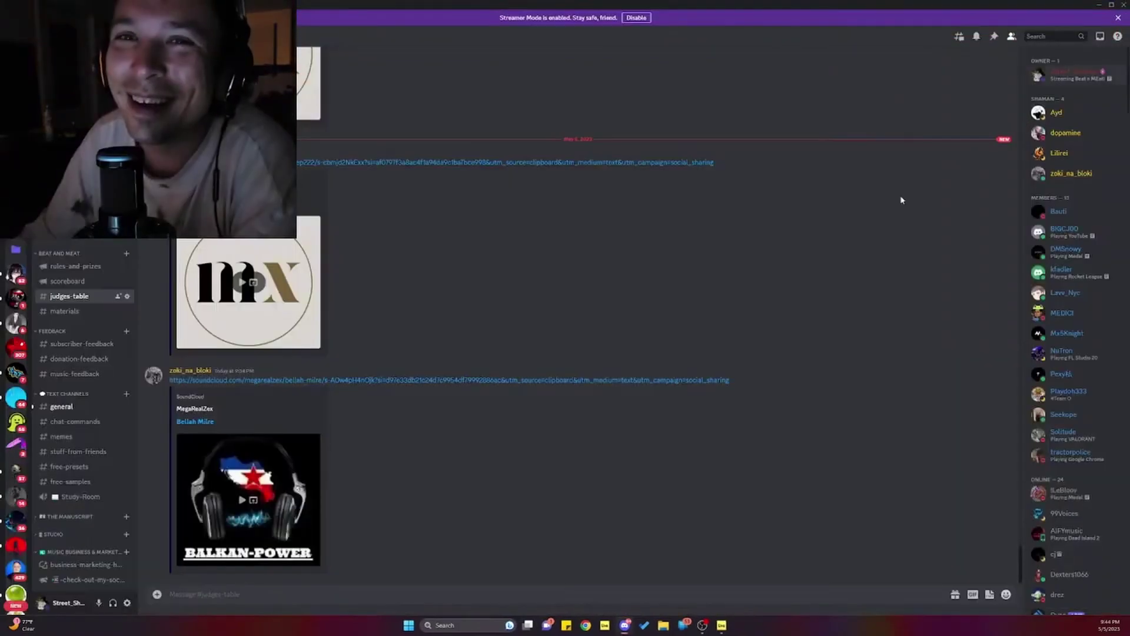
left_click(528, 383)
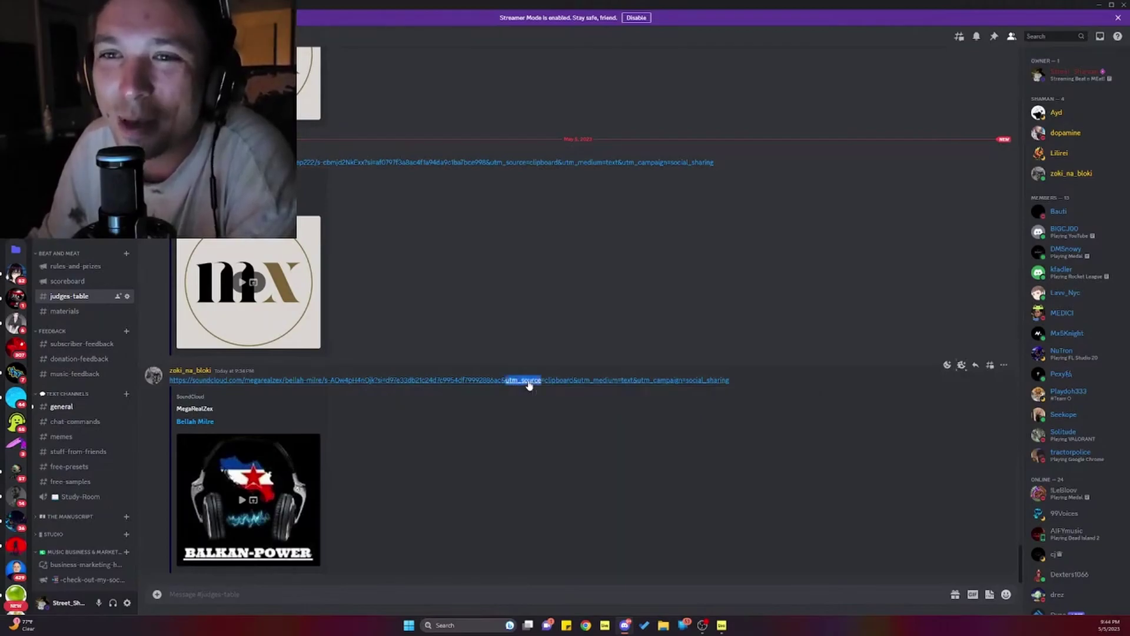